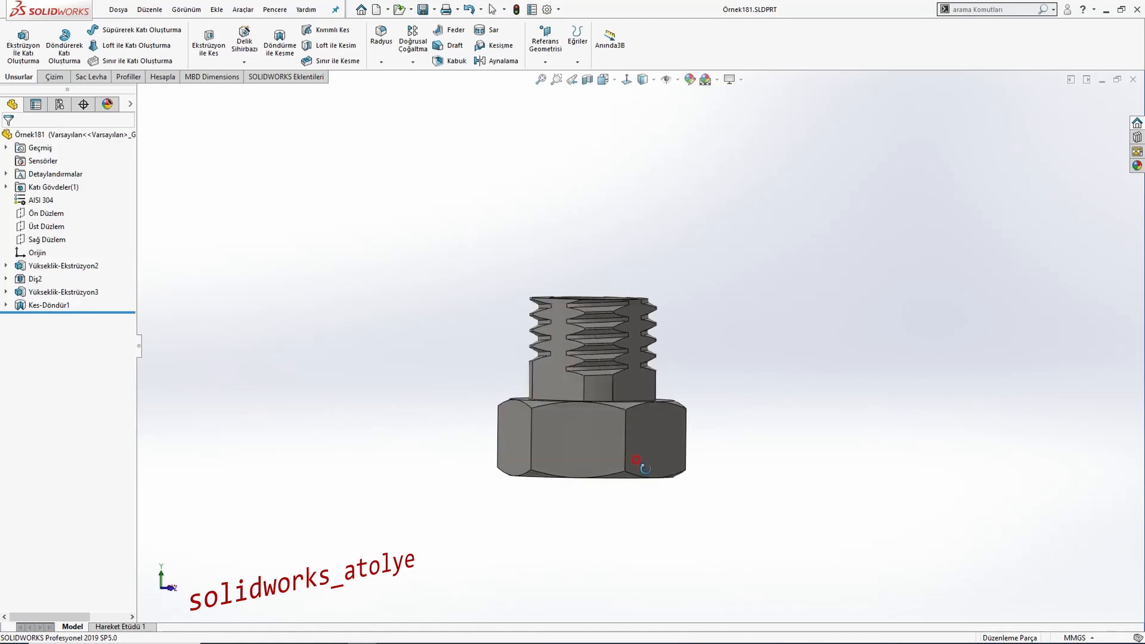
key("shift+Left")
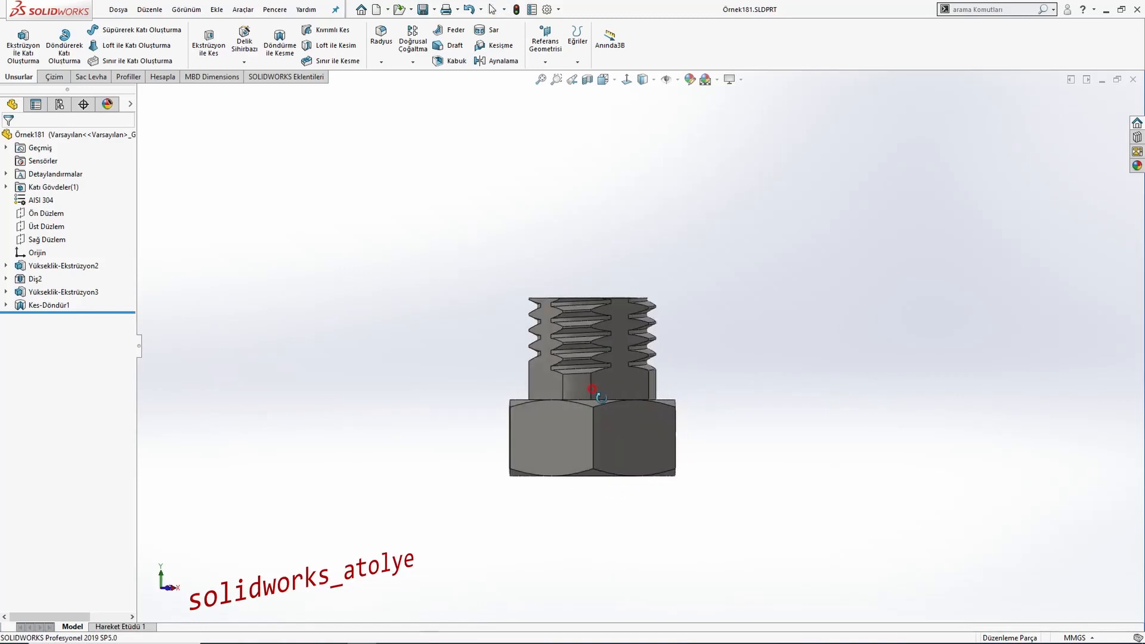
scroll(600, 399, "down", 1)
key("ctrl+7")
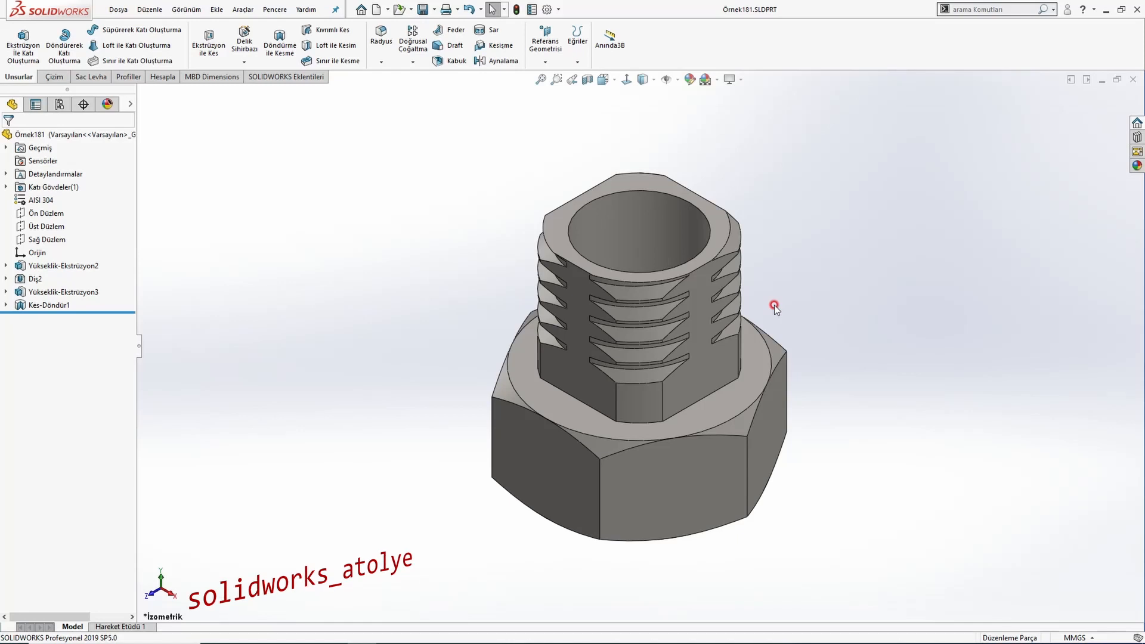
Step: Create a new part, check the Örnek181.JPG reference drawing, and start a sketch on the Top Plane (Üst Düzlem)
key("ctrl+n")
double_click(242, 230)
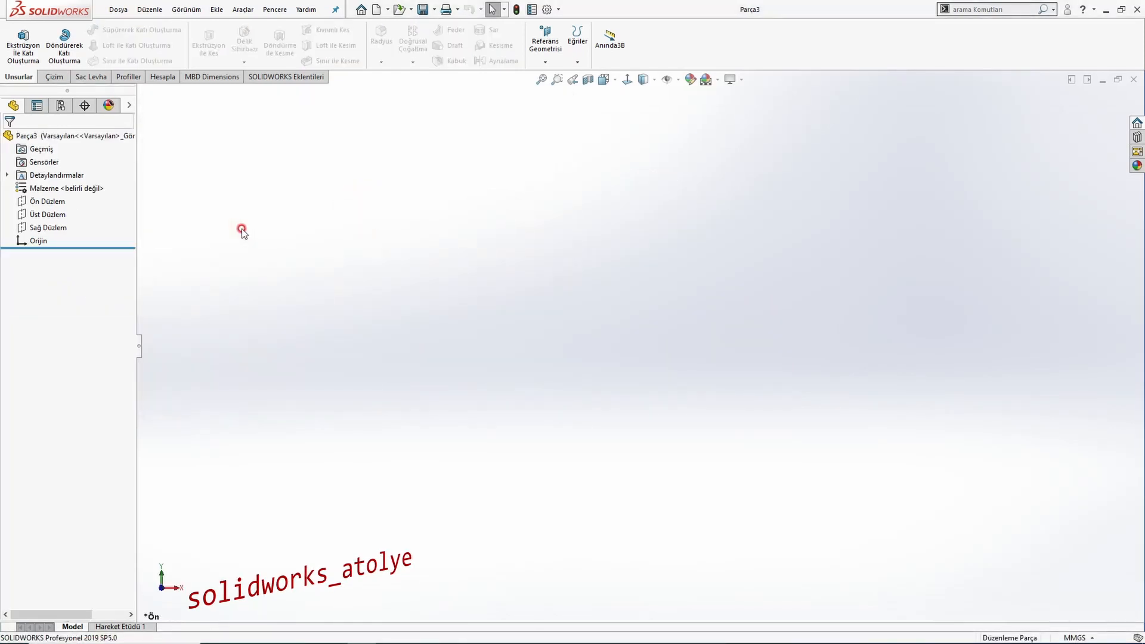
key("alt+Tab")
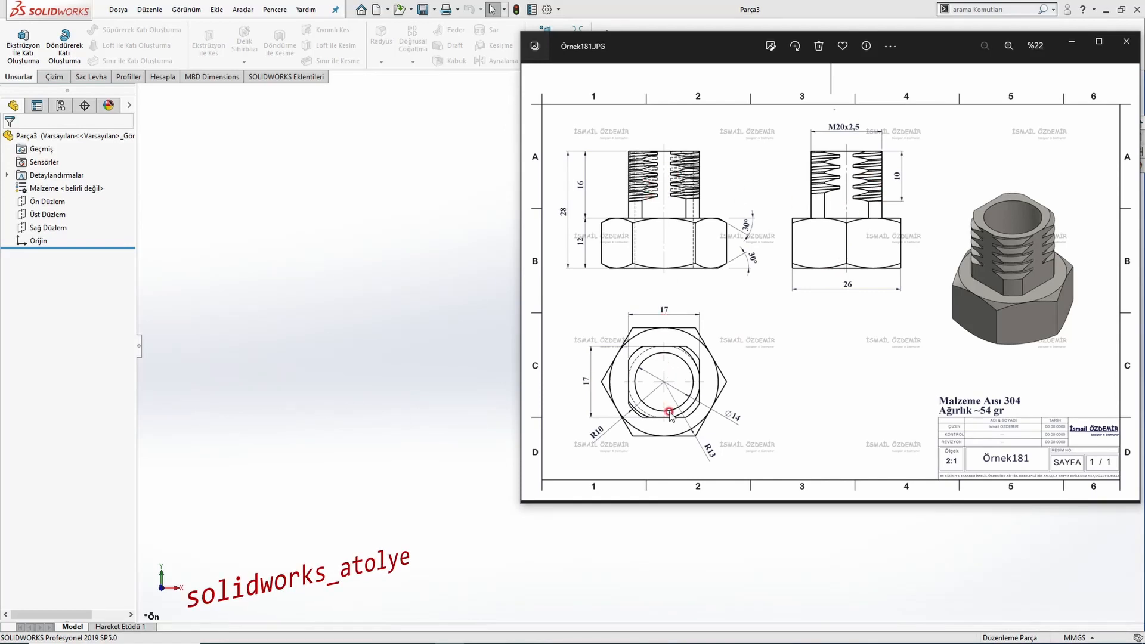
left_click(370, 320)
left_click(58, 215)
left_click(71, 201)
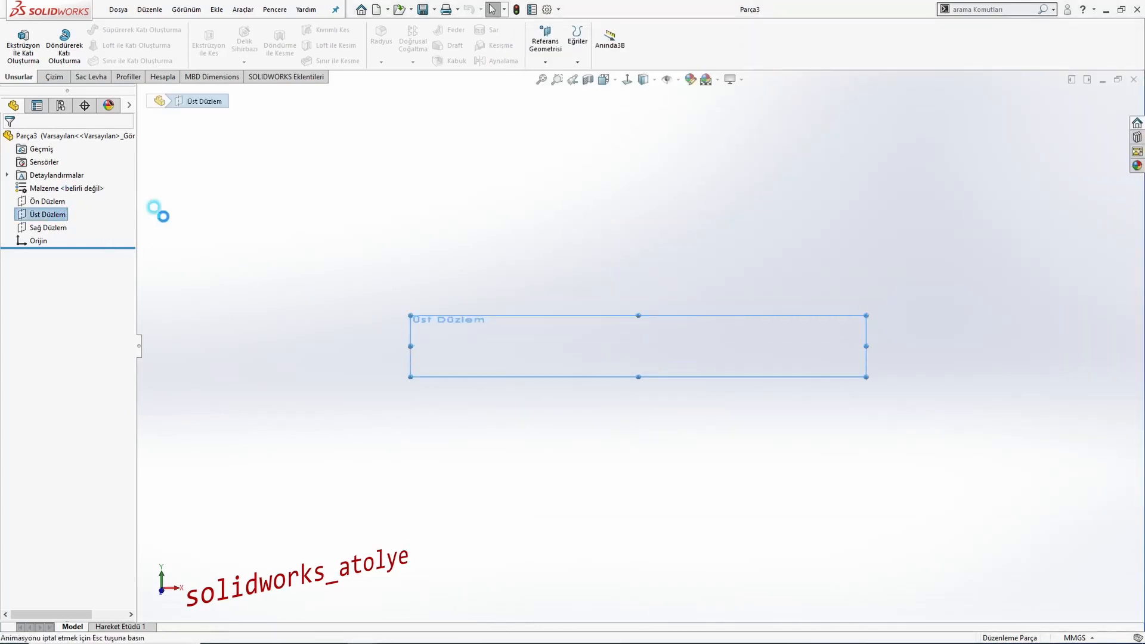
Step: Sketch a circle centred on the origin and a larger center rectangle around it, about 123 mm wide
left_click(114, 35)
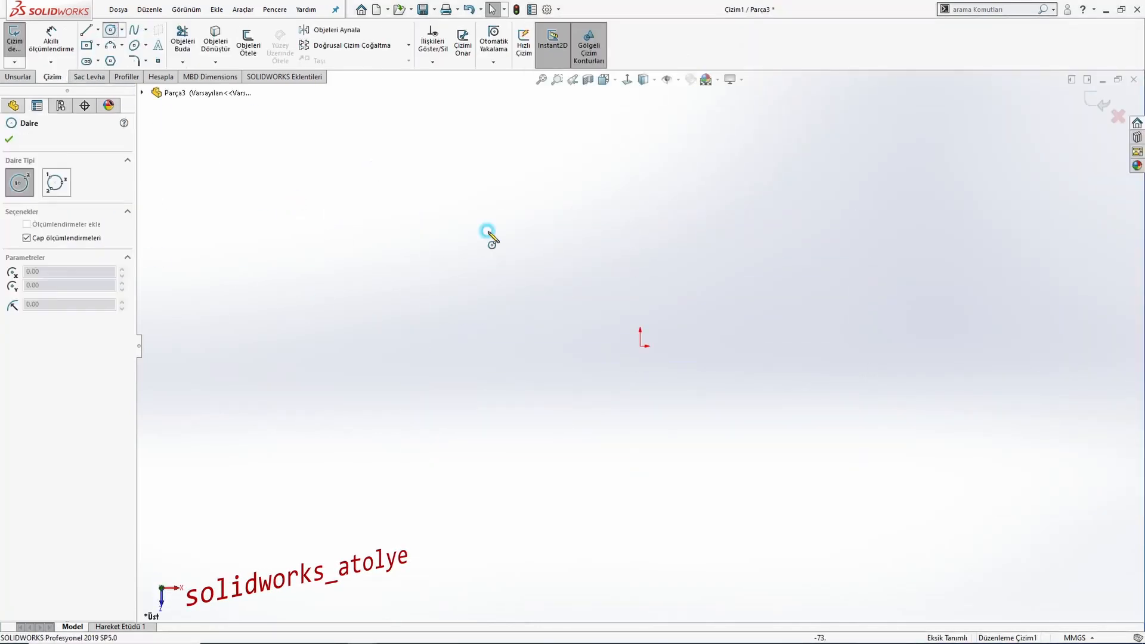
left_click_drag(641, 346, 744, 289)
left_click(88, 45)
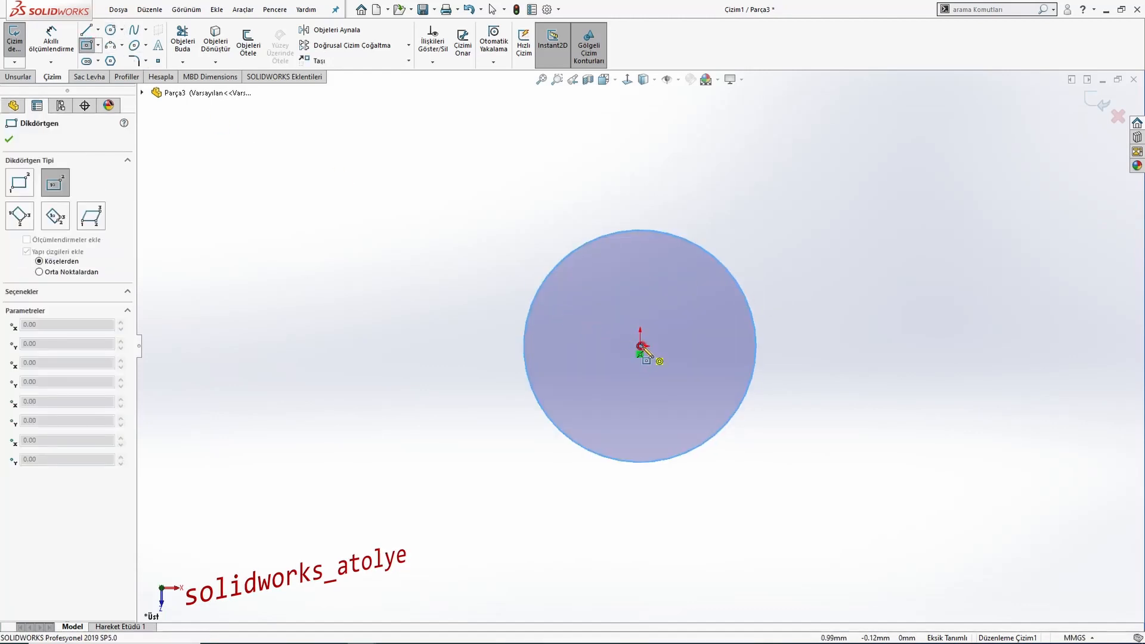
left_click_drag(641, 346, 789, 195)
Step: Dimension the rectangle to 17 mm wide and 17 mm high according to the reference drawing
key("alt+Tab")
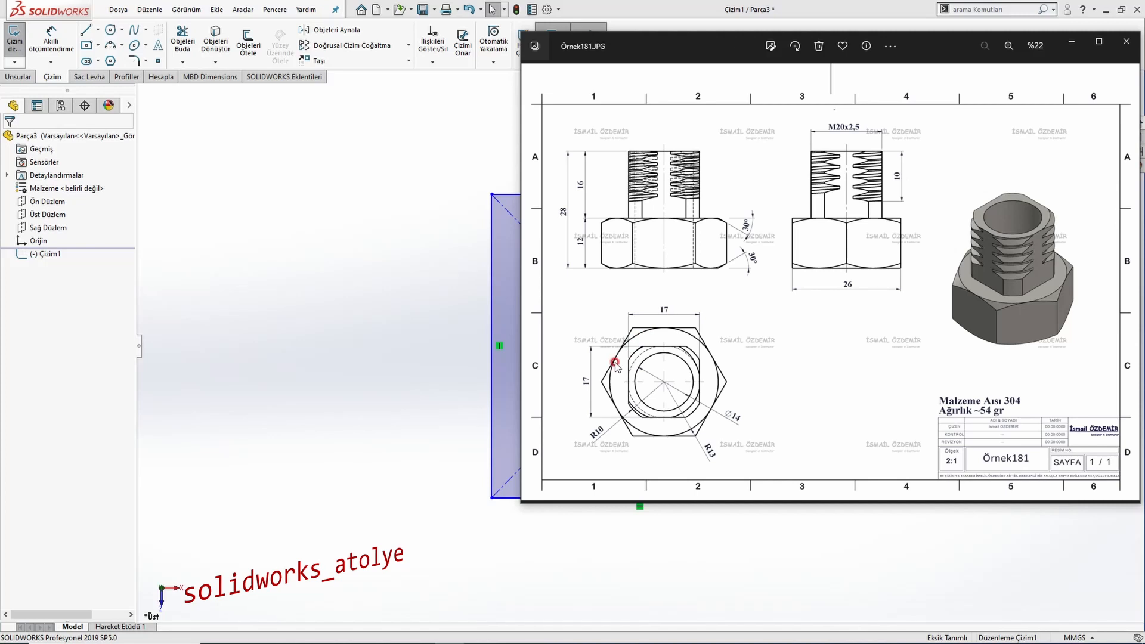
left_click(51, 41)
left_click(597, 195)
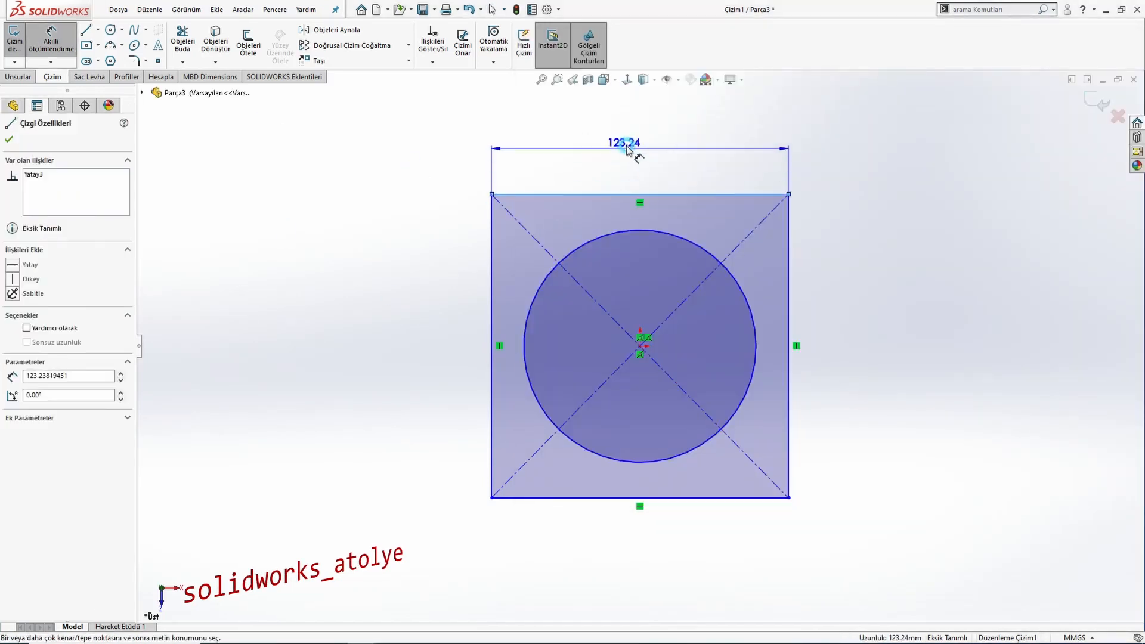
left_click(625, 142)
type("17")
key("Return")
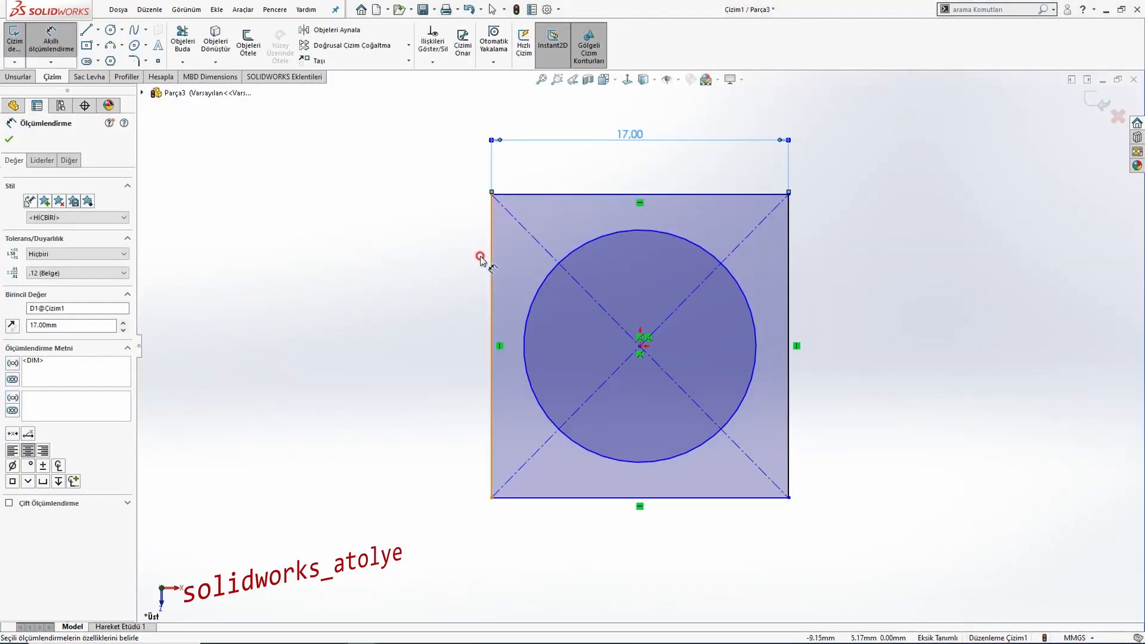
left_click(490, 261)
left_click(436, 310)
type("17")
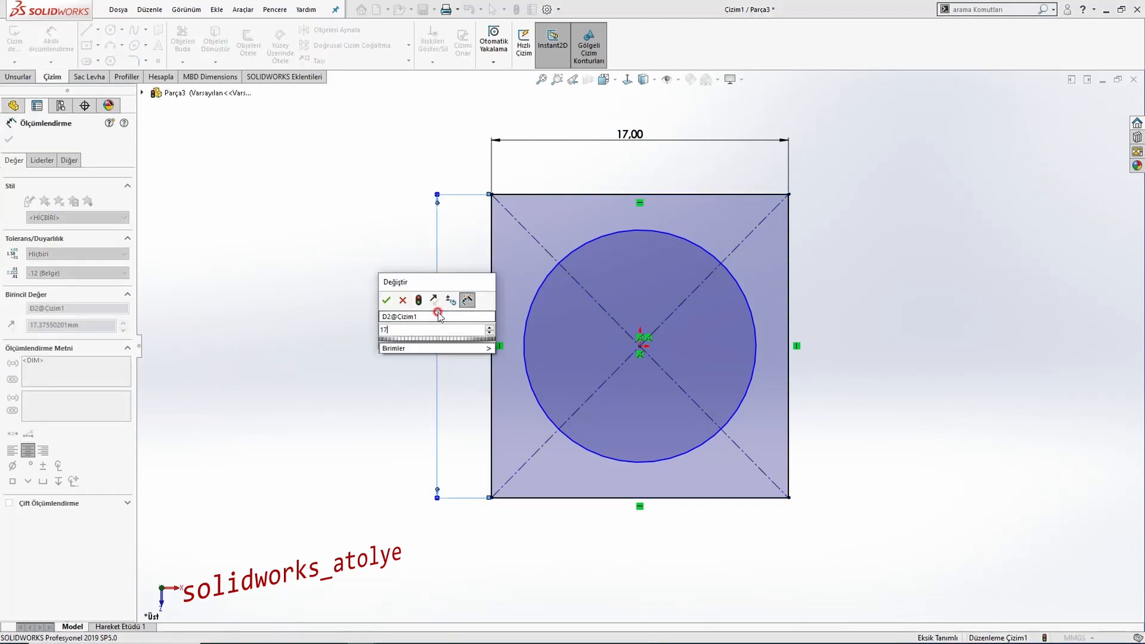
key("Return")
Step: Check the circle's radius in the reference drawing and dimension its diameter as 10*2, giving 20 mm
key("alt+Tab")
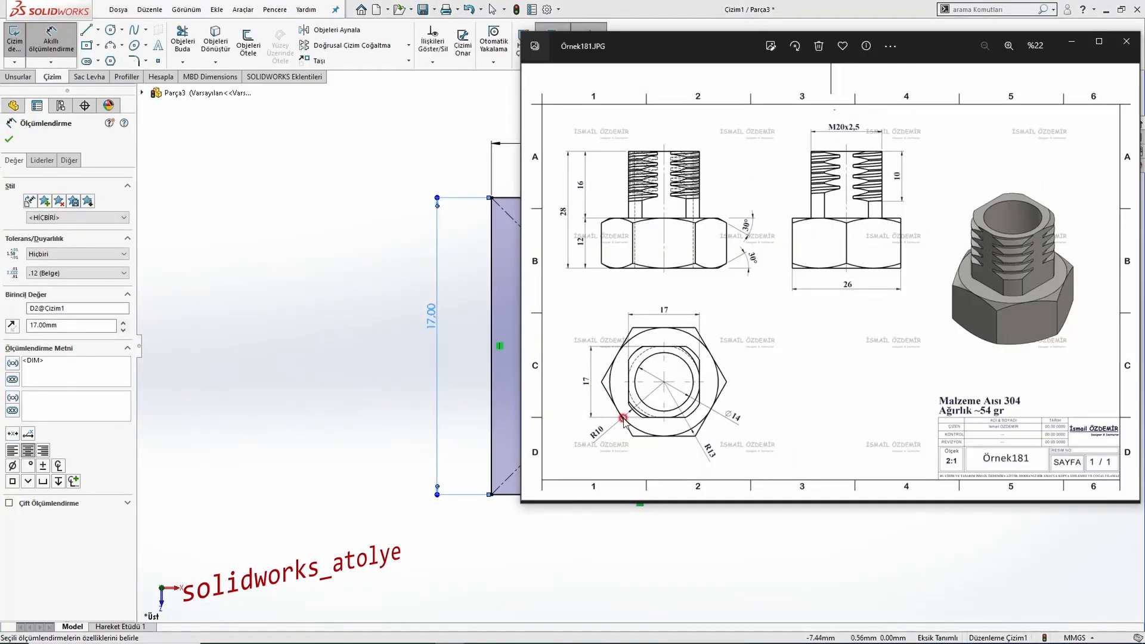
key("alt+Tab")
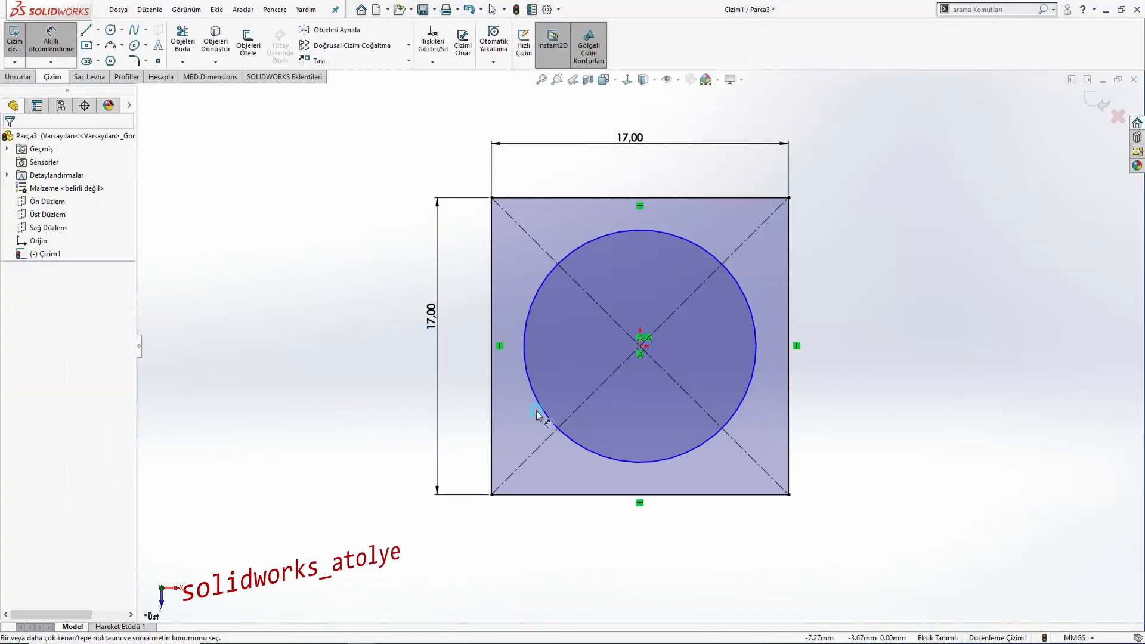
left_click(542, 420)
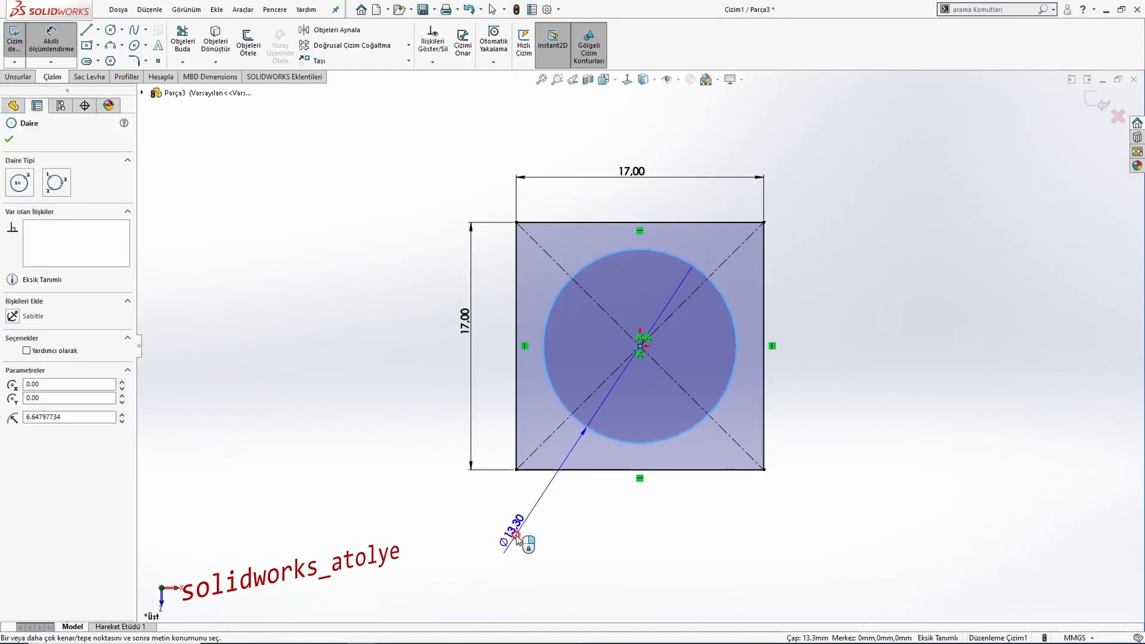
left_click(533, 553)
type("10*2")
key("Return")
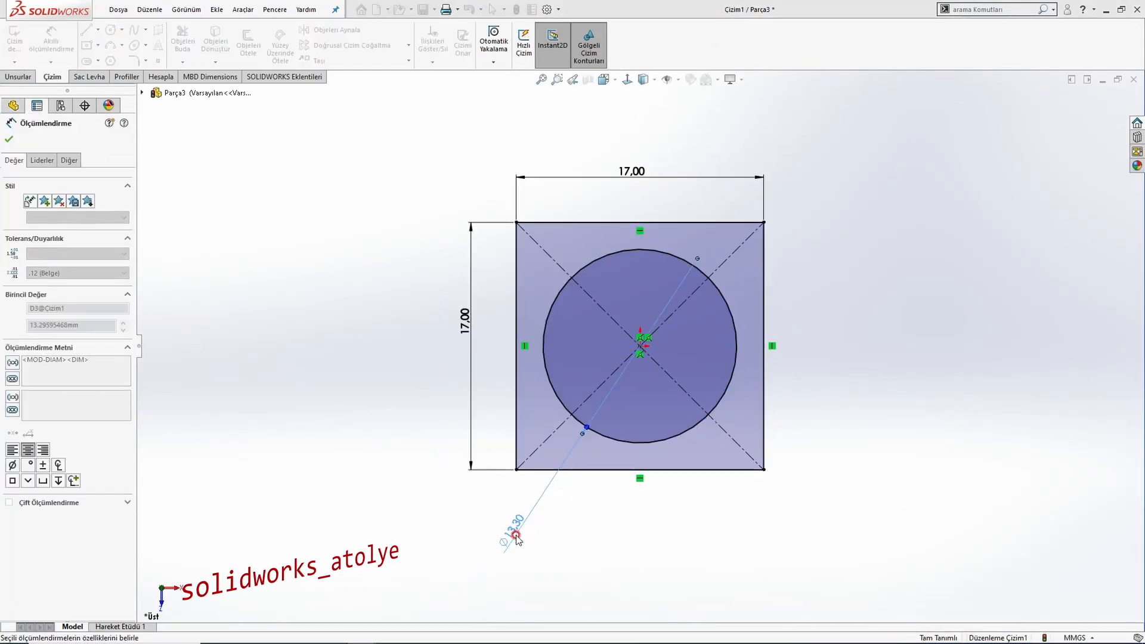
key("Escape")
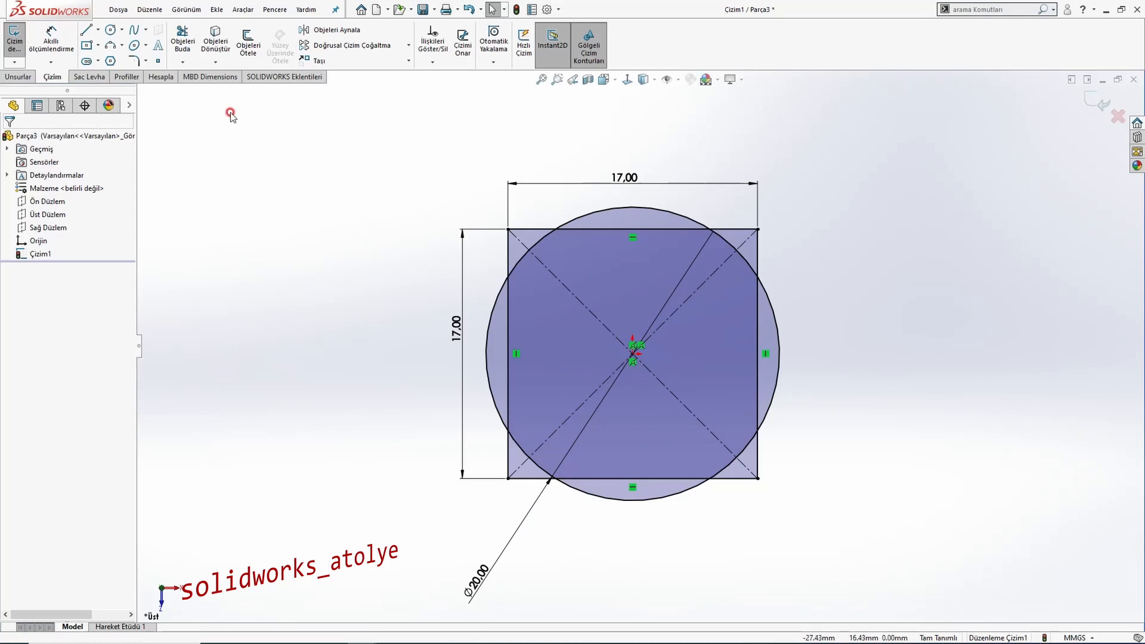
Step: Trim the square's corners and the circle's outer arcs, keeping the trimmed entities as construction geometry, to leave a rounded-corner square profile
left_click(184, 48)
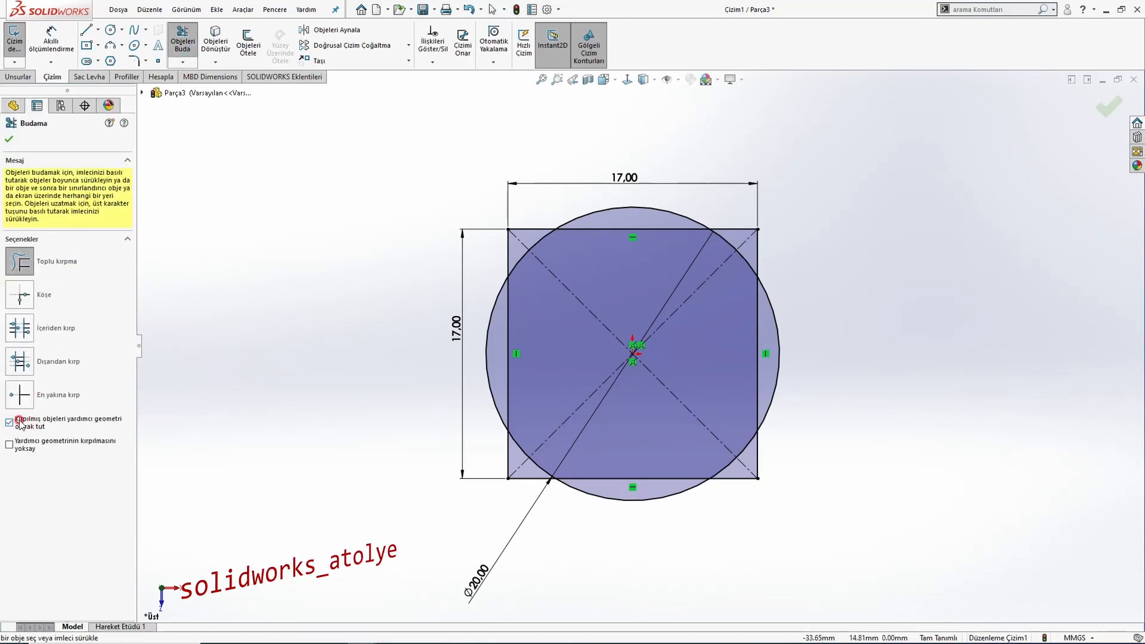
mouse_move(522, 488)
left_mouse_down()
mouse_move(523, 471)
mouse_move(501, 457)
left_mouse_up()
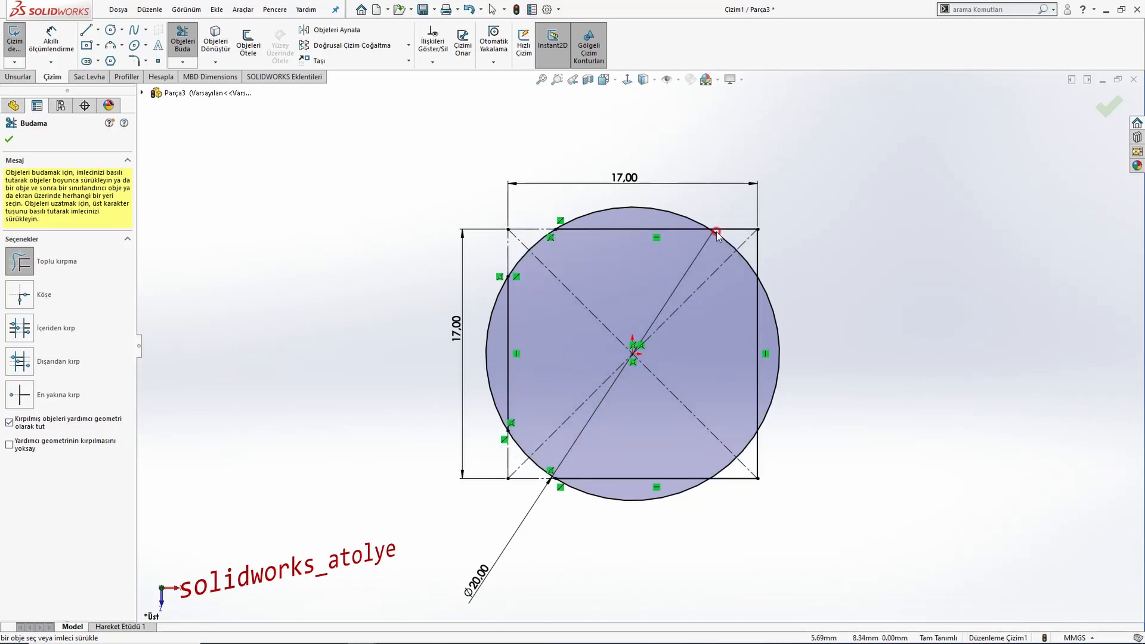
left_click_drag(717, 233, 734, 221)
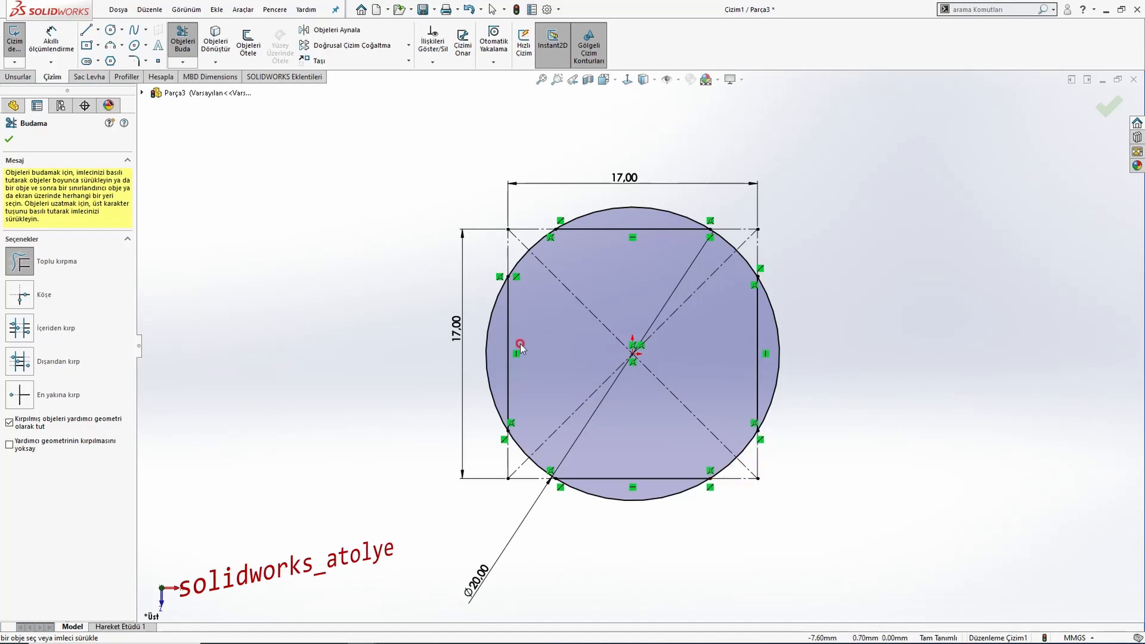
left_click_drag(506, 335, 487, 326)
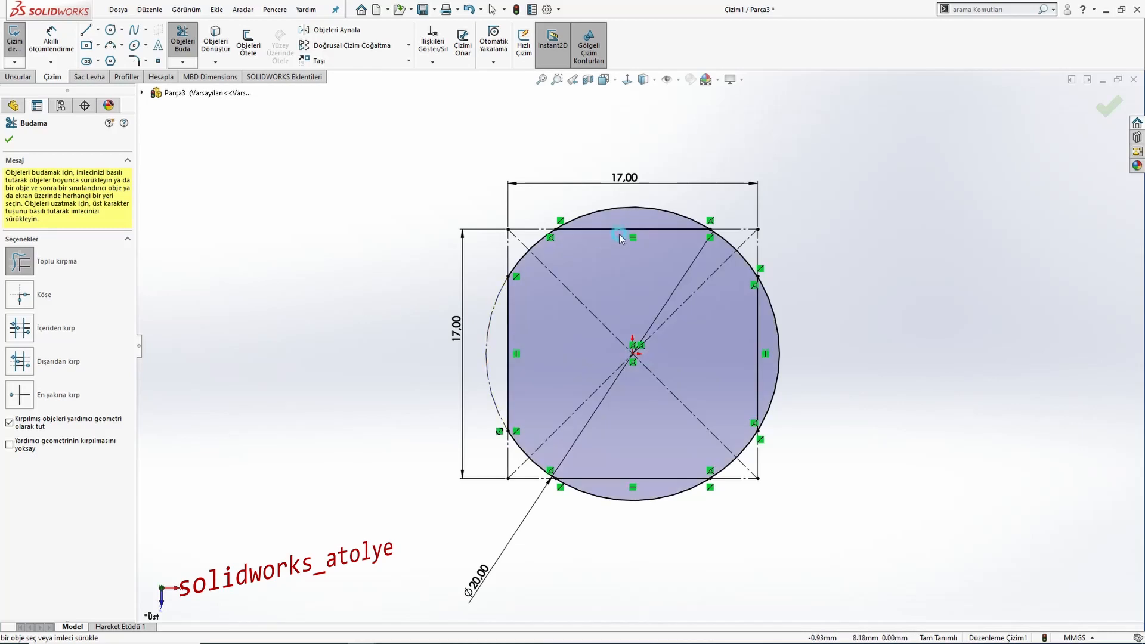
mouse_move(620, 238)
left_mouse_down()
mouse_move(633, 206)
mouse_move(754, 289)
mouse_move(775, 335)
mouse_move(699, 514)
mouse_move(670, 488)
left_mouse_up()
scroll(759, 420, "up", 2)
scroll(748, 410, "down", 1)
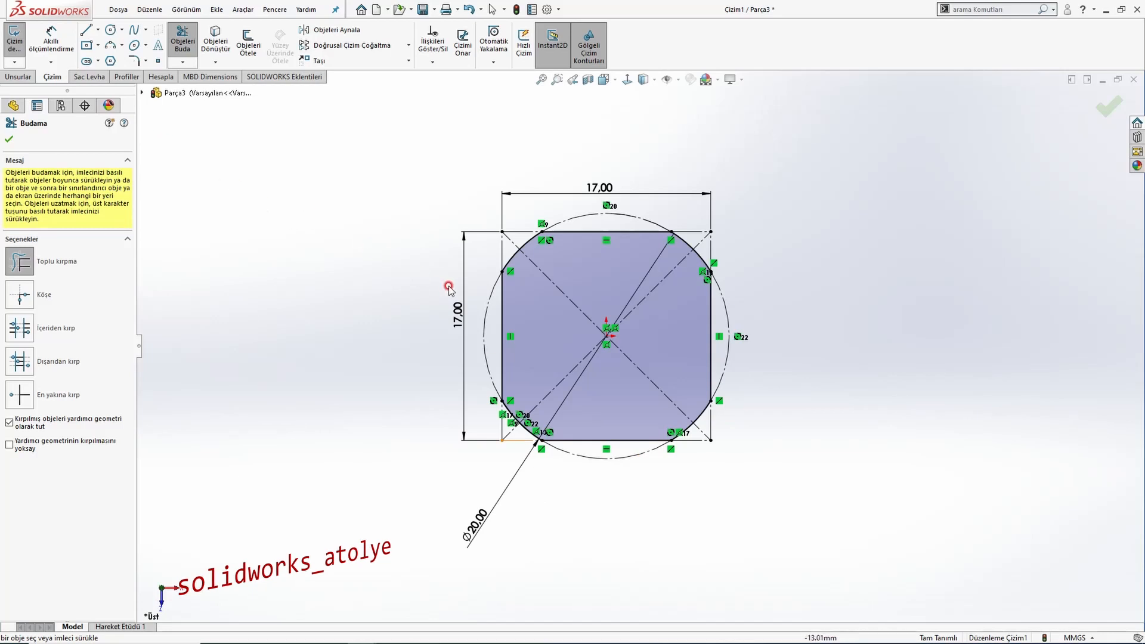
key("Escape")
Step: Check the bore in the reference drawing and sketch an inner circle about 12 mm in diameter centred on the origin
key("alt+Tab")
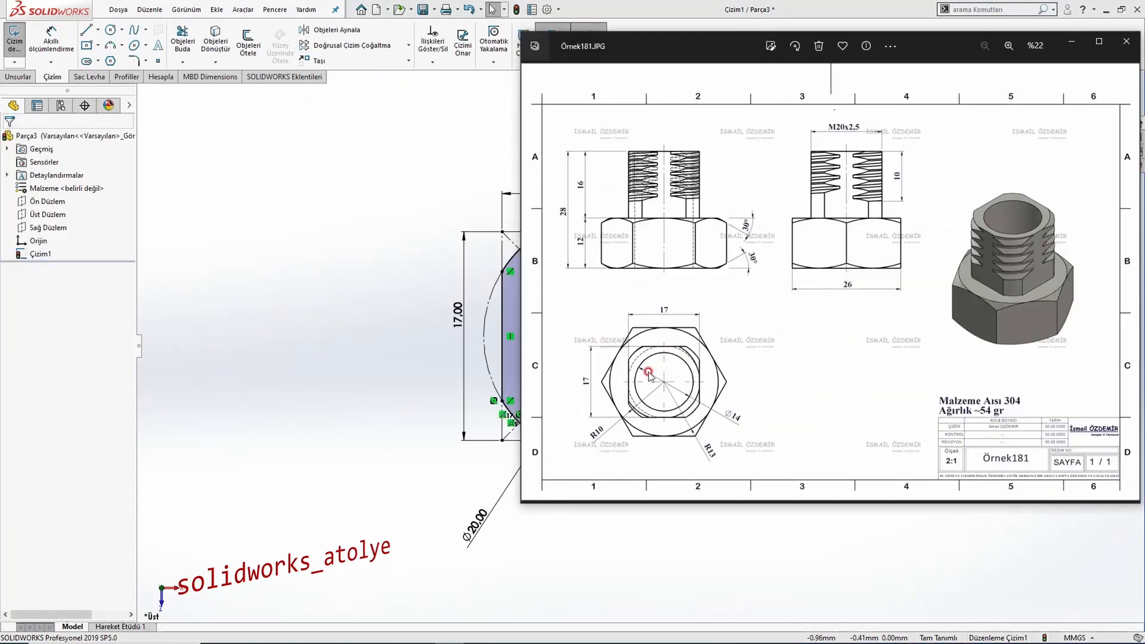
left_click(295, 254)
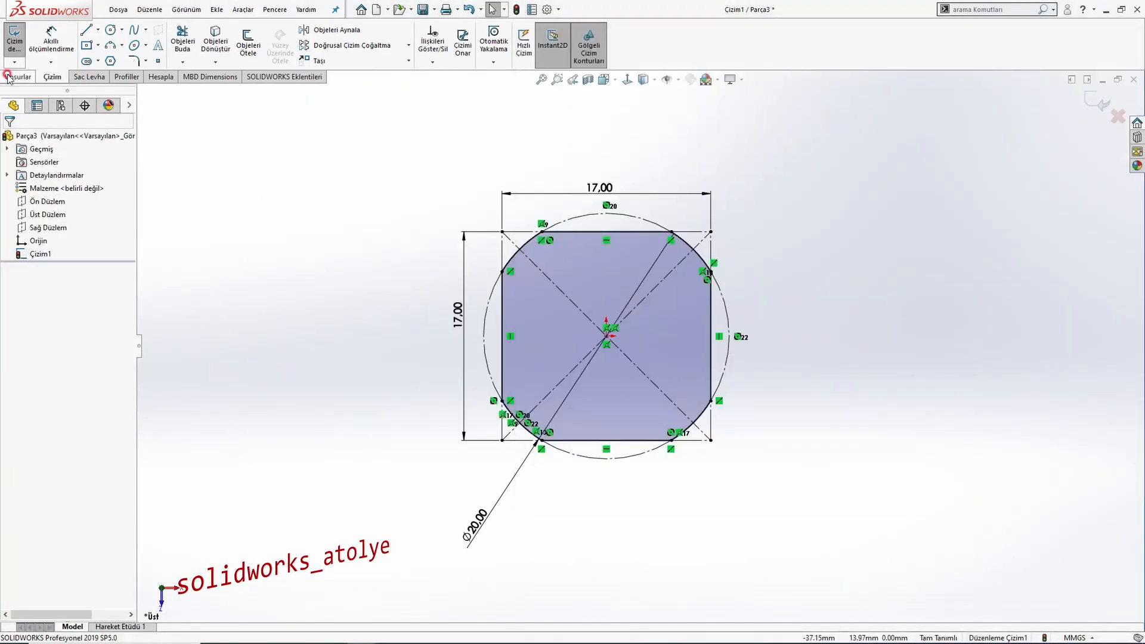
left_click(111, 30)
left_click(607, 336)
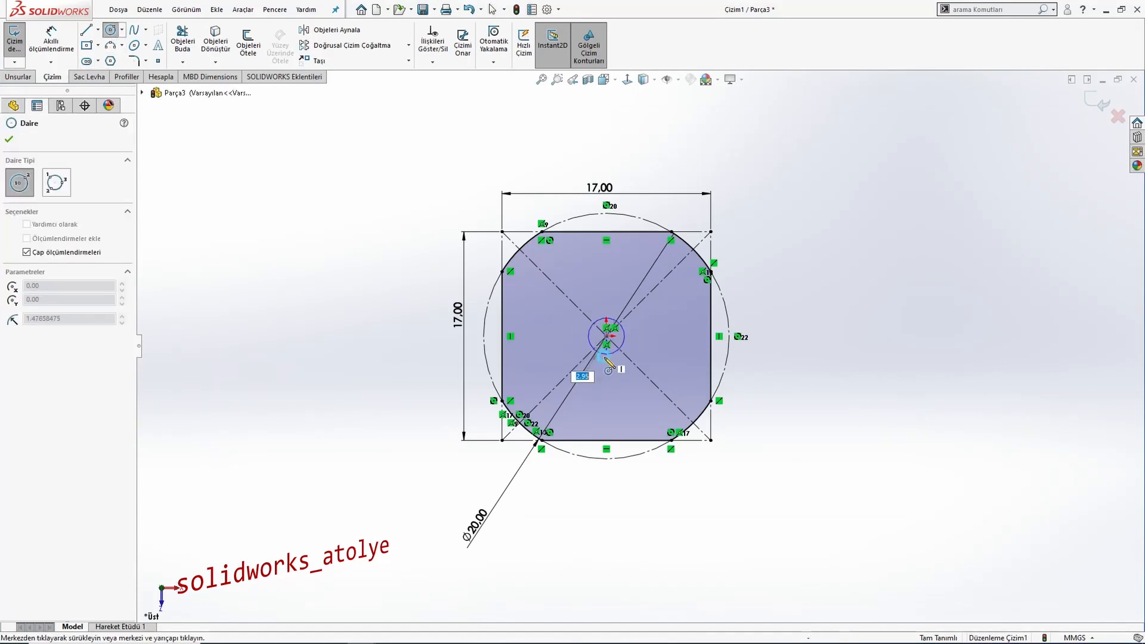
left_click(612, 408)
key("Escape")
Step: Set the inner circle's diameter to 14 mm
left_click(51, 52)
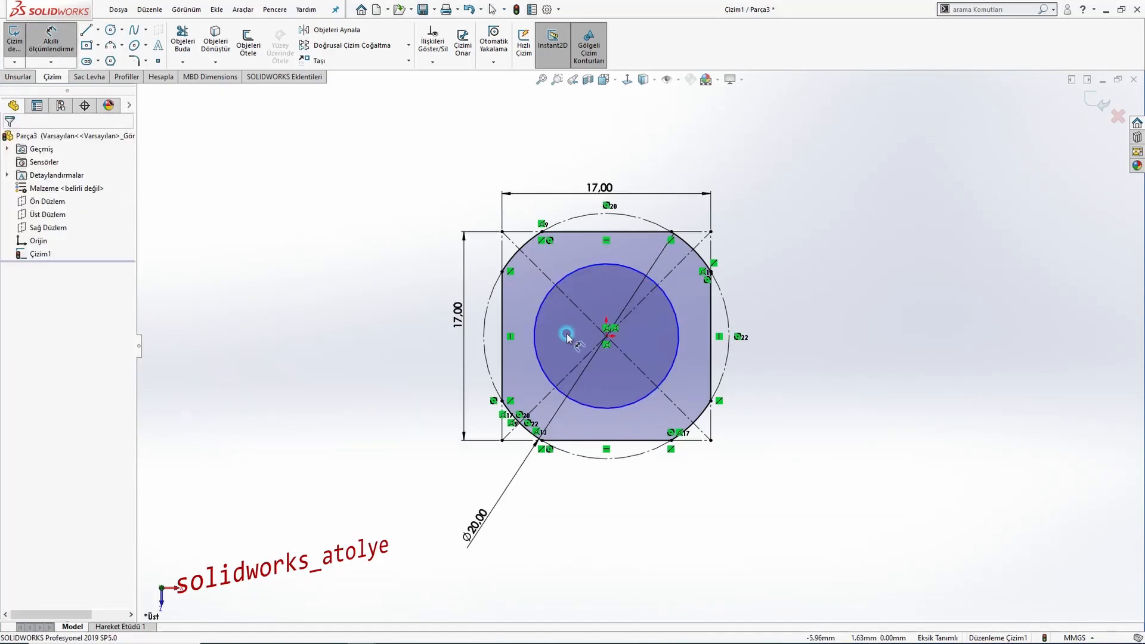
left_click(637, 408)
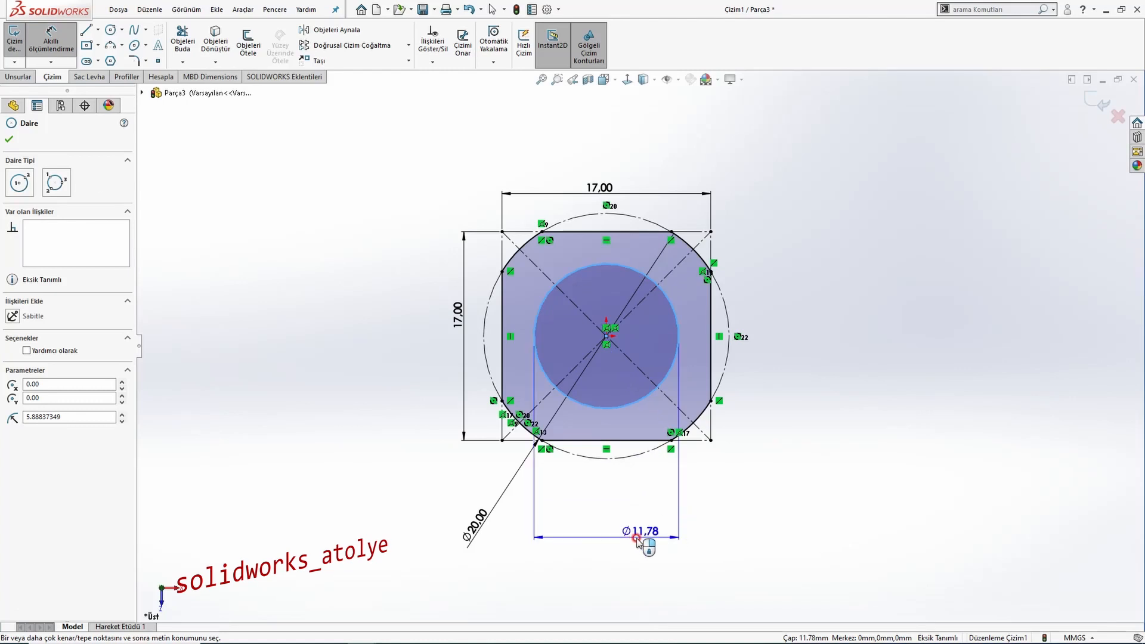
left_click(634, 538)
type("14")
key("Return")
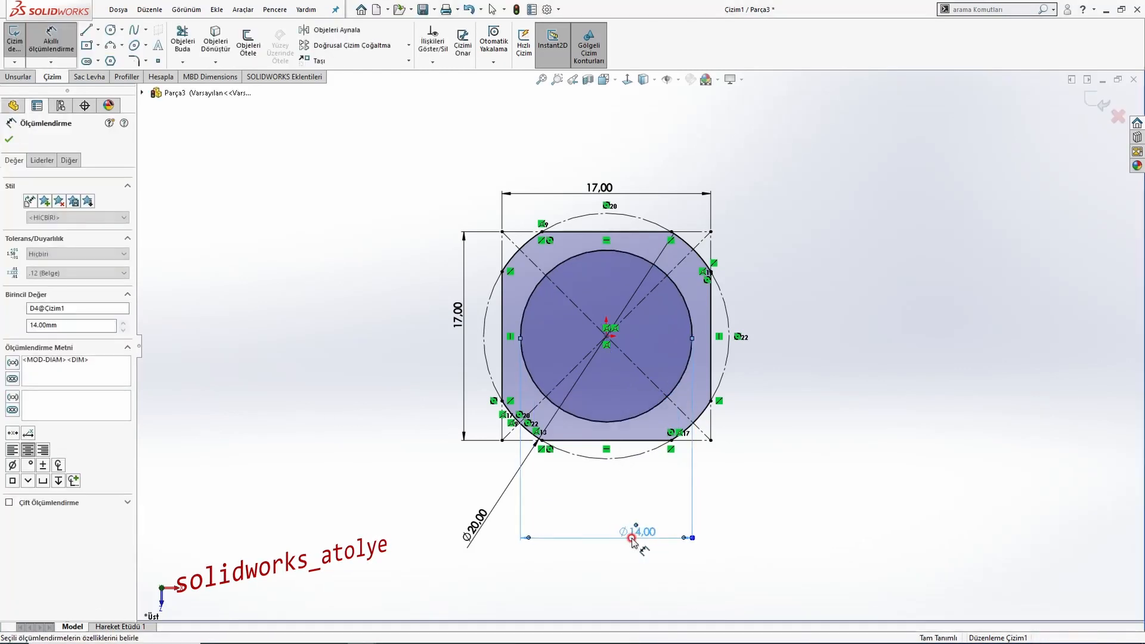
key("Escape")
Step: Extrude the sketch profile as a blind boss to the full part height of 28 mm given in the reference drawing
left_click(6, 79)
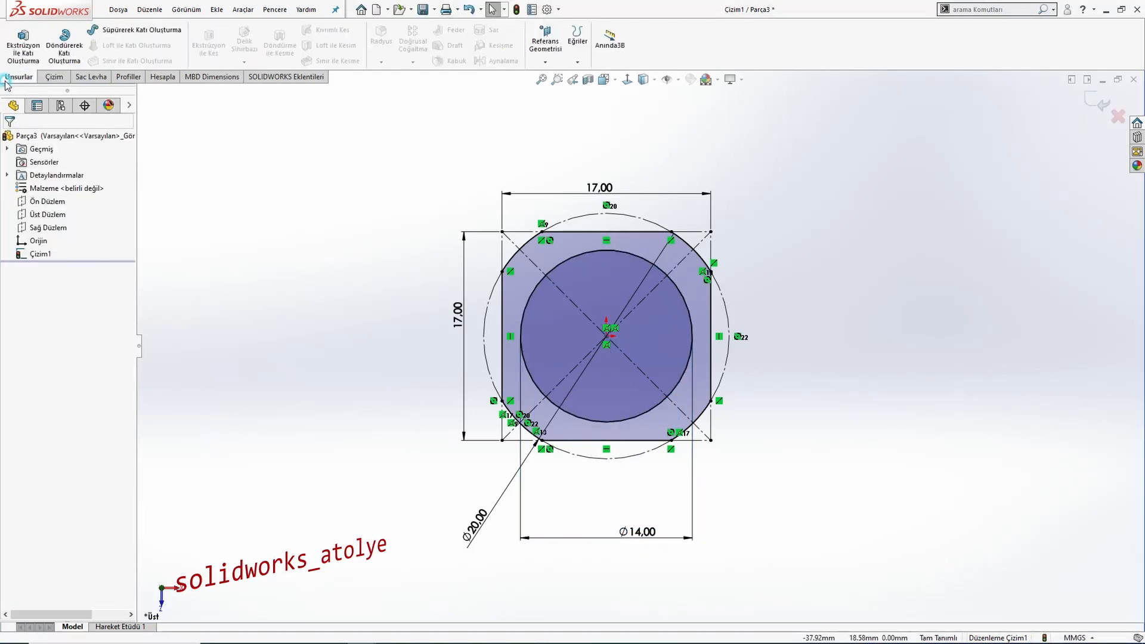
left_click(21, 49)
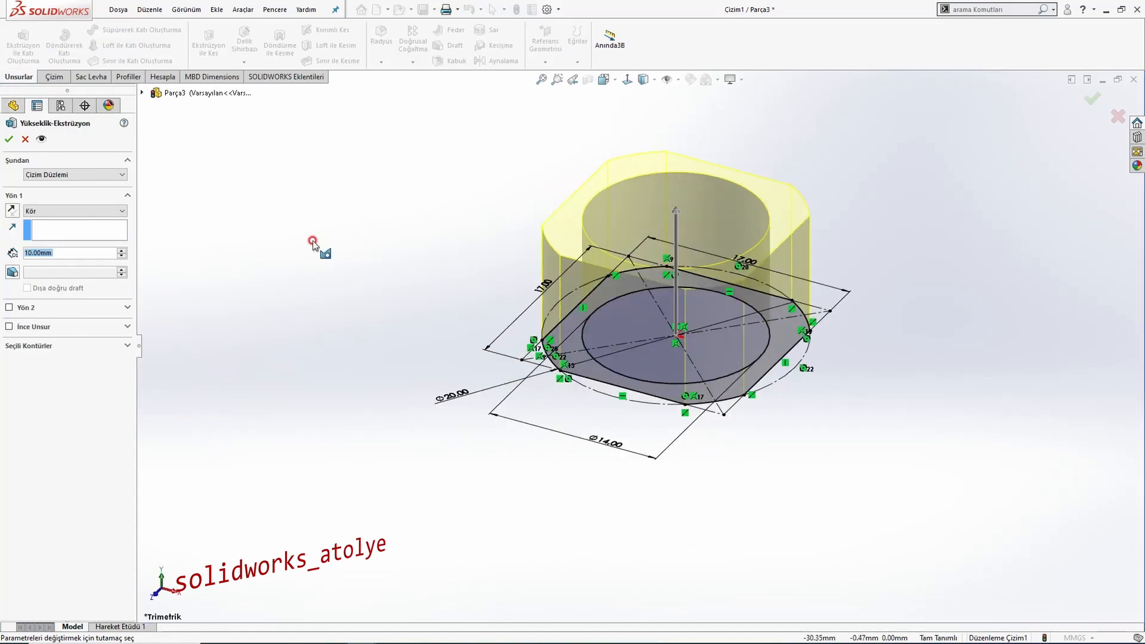
key("alt+Tab")
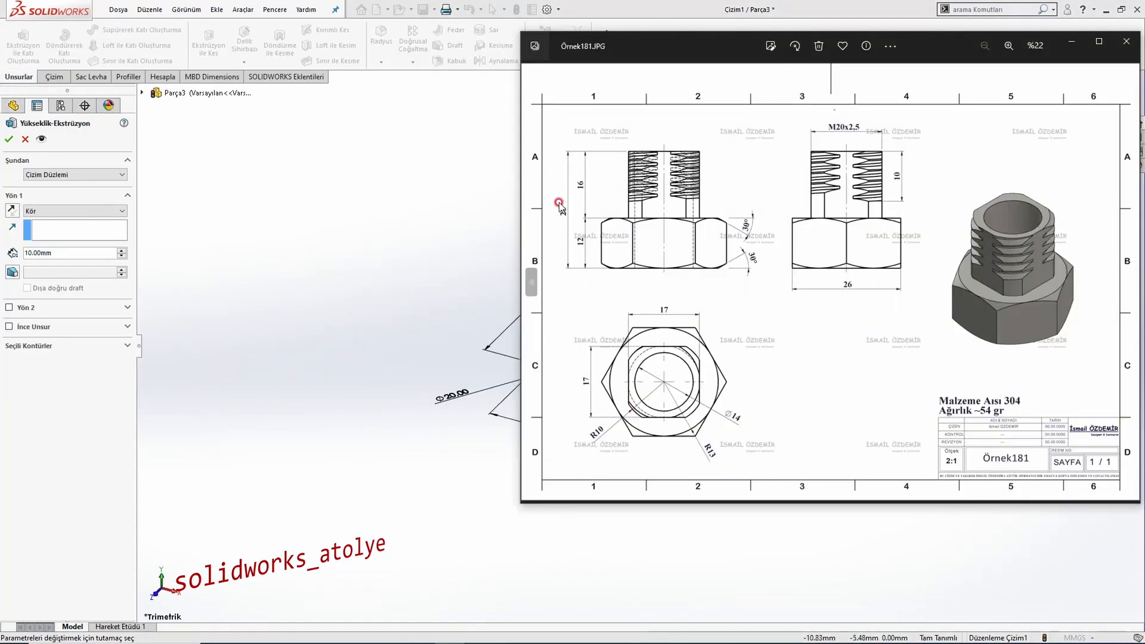
key("alt+Tab")
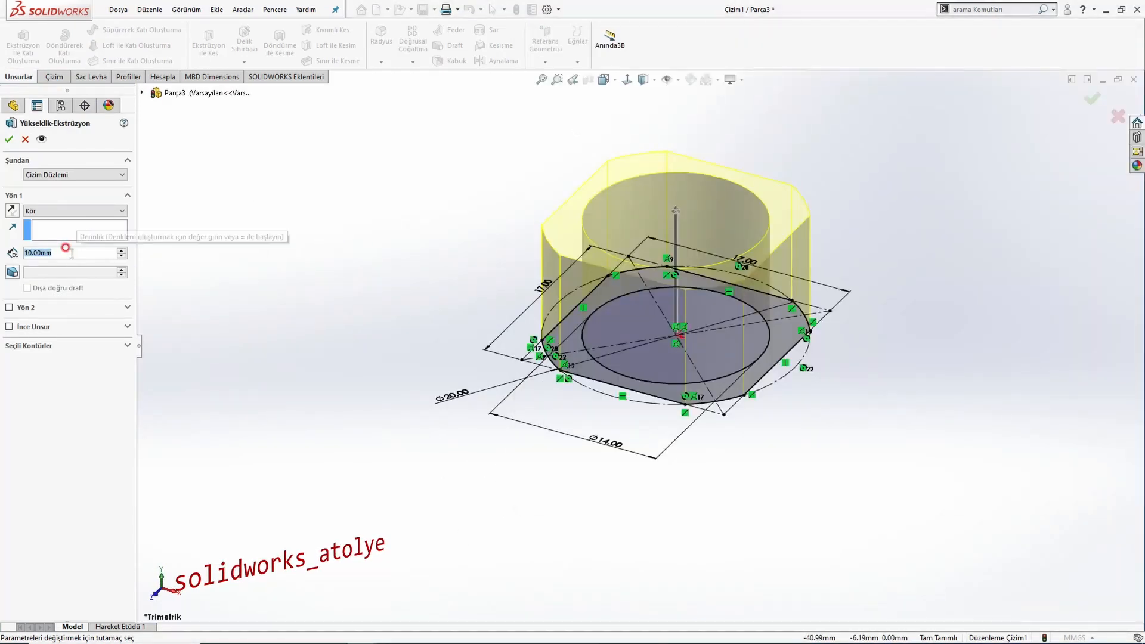
type("28")
key("Return")
scroll(352, 249, "up", 2)
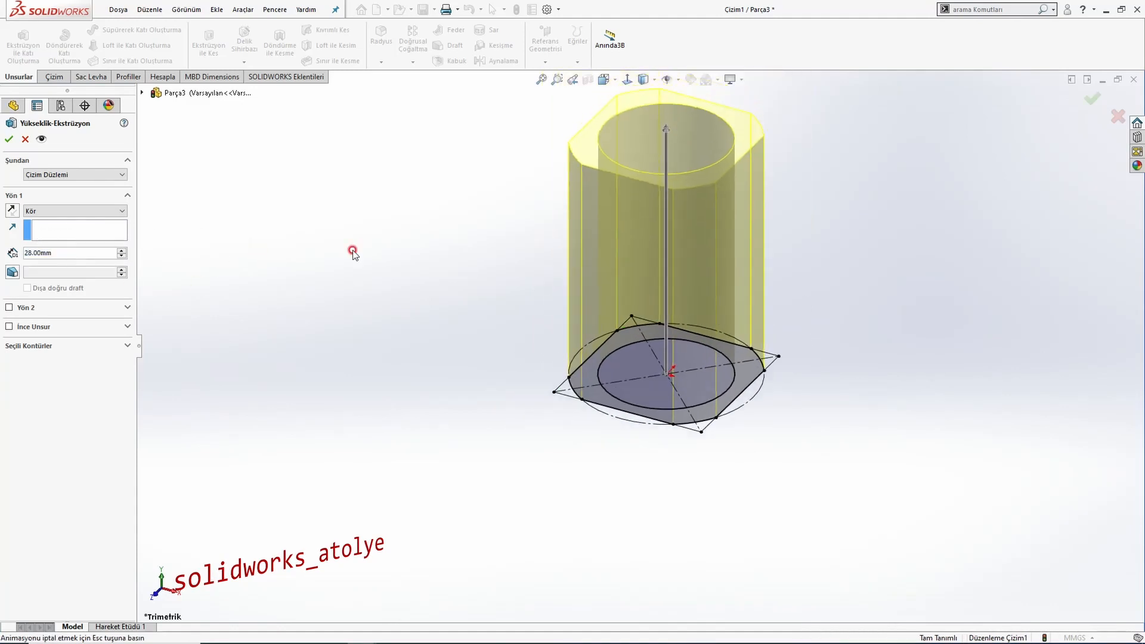
left_click(12, 143)
Step: Inspect the extruded body and consult the reference drawing for the hexagonal head's dimensions
middle_click_drag(486, 358, 519, 312)
scroll(542, 322, "down", 5)
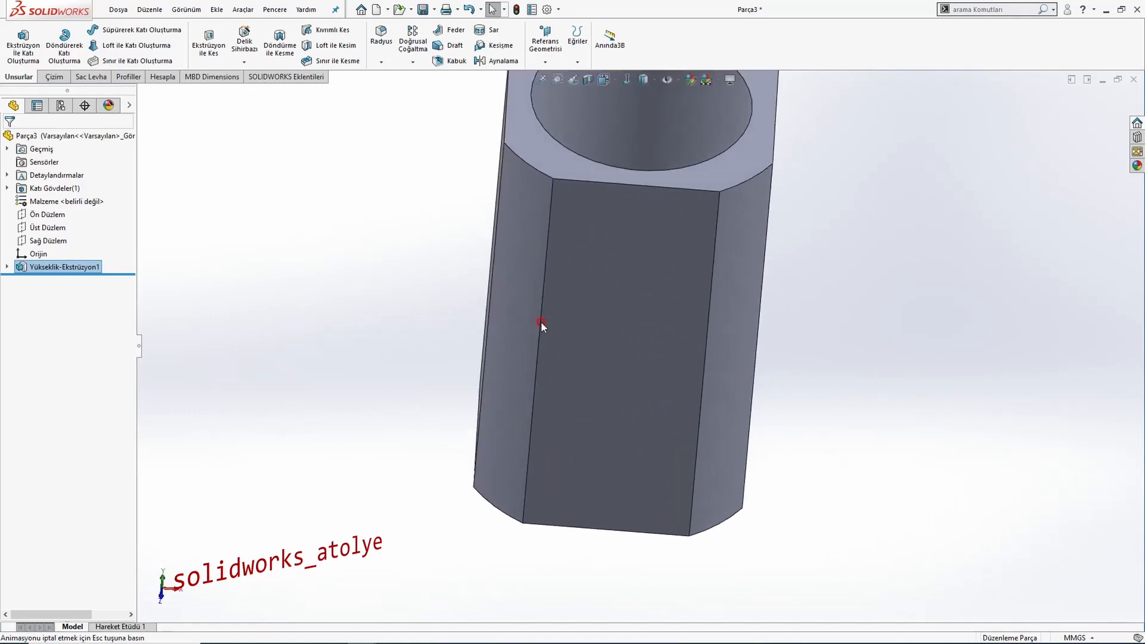
scroll(666, 341, "up", 3)
left_click(667, 341)
key("ctrl+7")
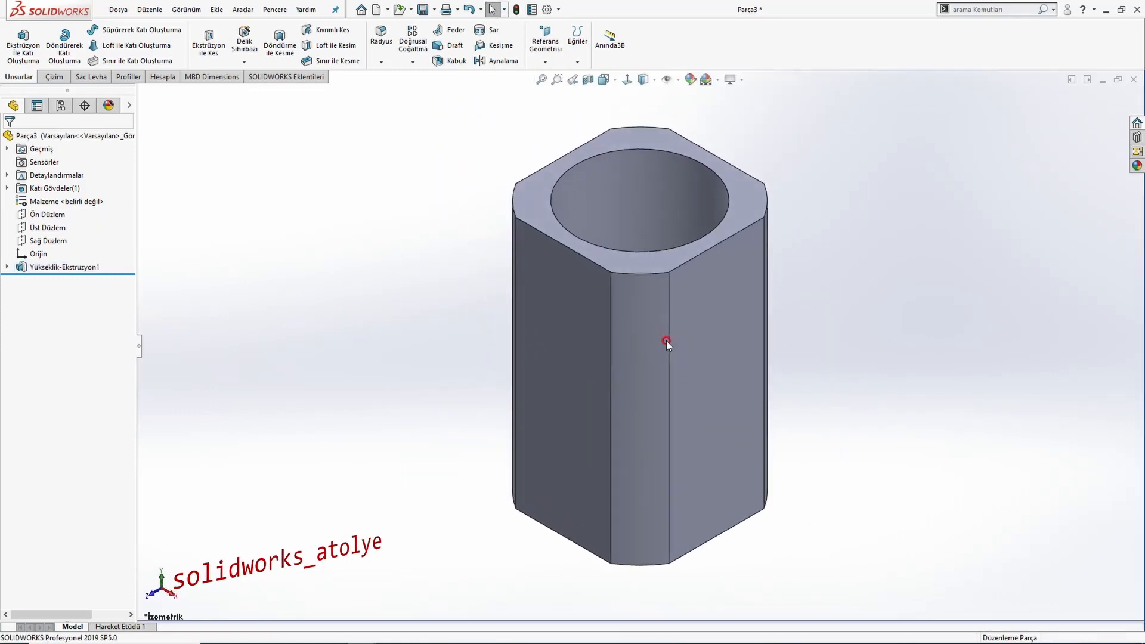
key("alt+Tab")
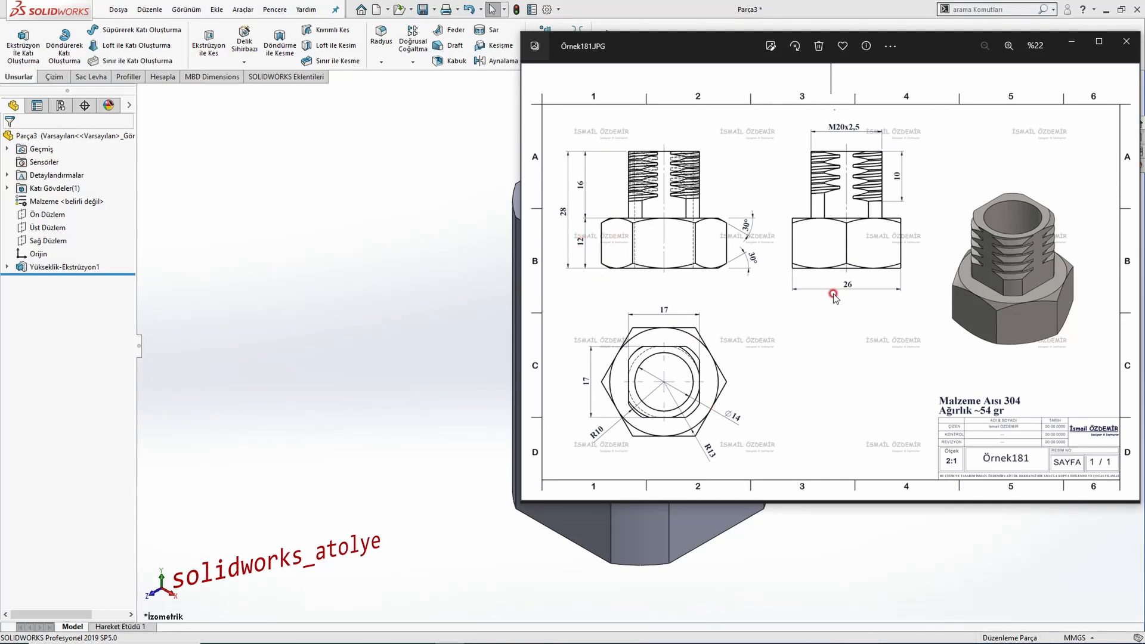
Step: Start a sketch on the body's bottom end face and convert the face's outer outline into sketch geometry
left_click(374, 391)
scroll(501, 459, "up", 1)
mouse_move(501, 459)
middle_mouse_down()
mouse_move(521, 465)
mouse_move(589, 430)
middle_mouse_up()
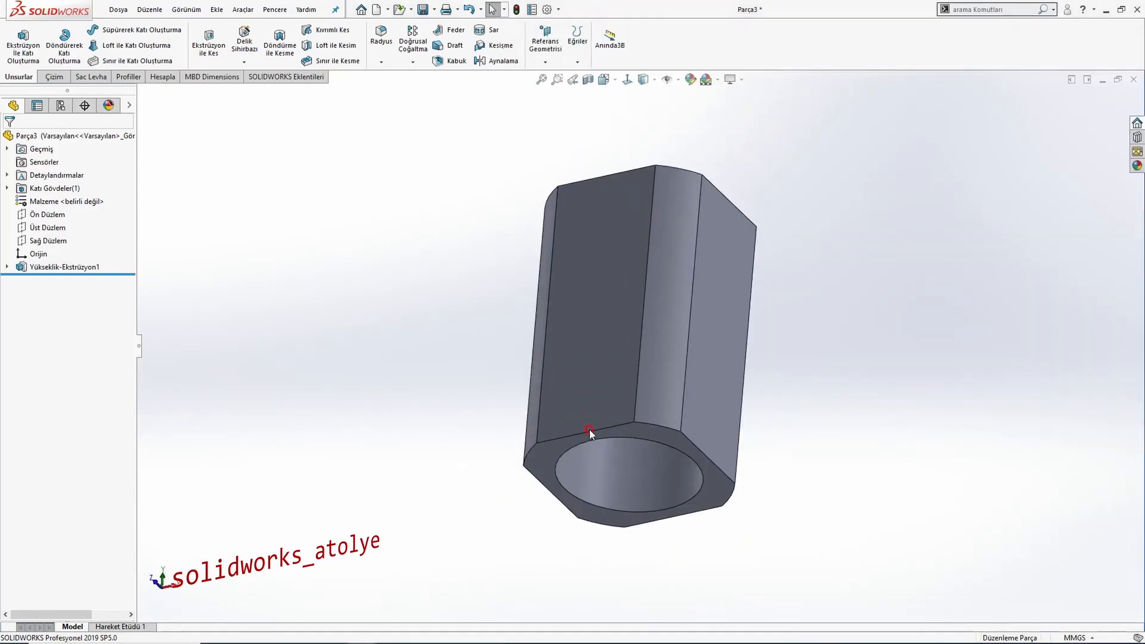
left_click(625, 431)
left_click(683, 398)
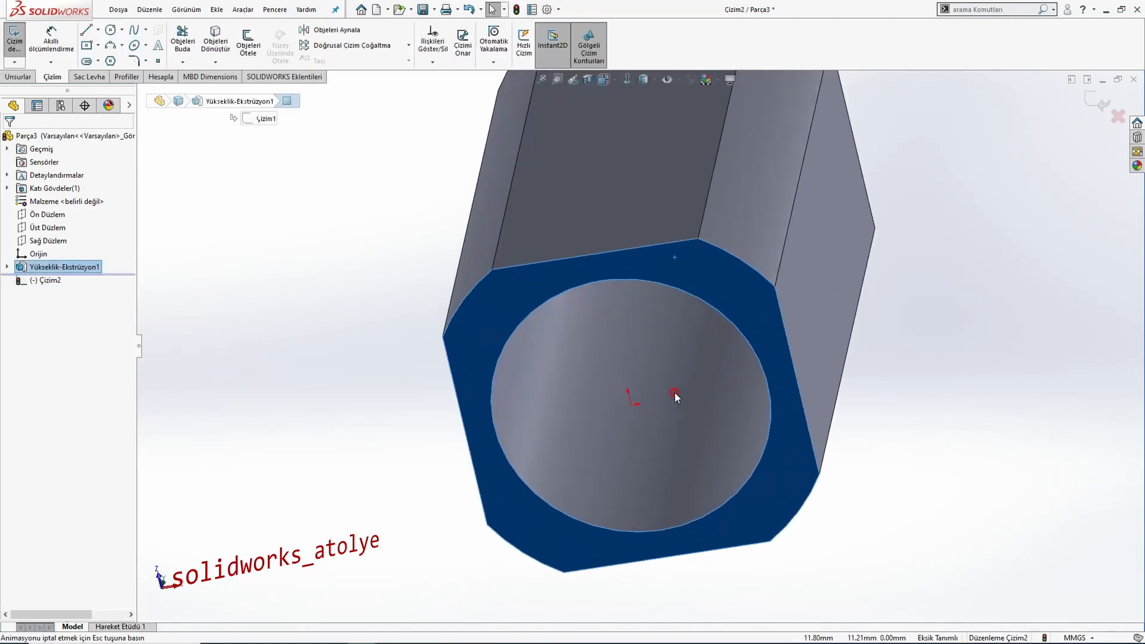
scroll(700, 316, "up", 3)
left_click(725, 250)
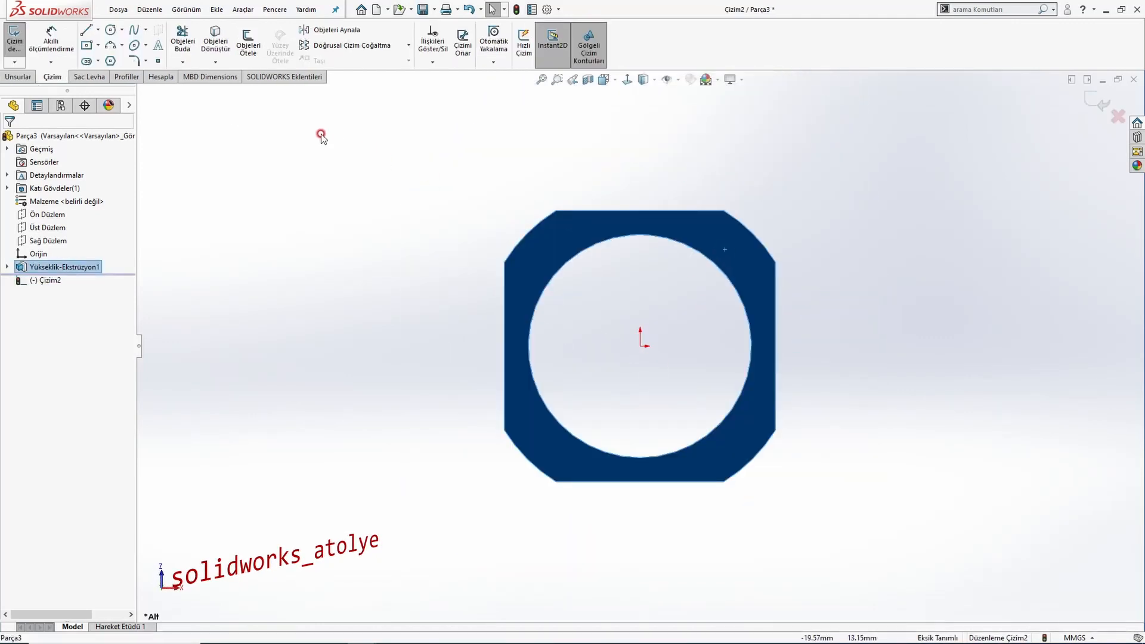
left_click(215, 42)
Step: Temporarily hide the extruded body to examine the converted outline on its own, and show the body again
mouse_move(570, 198)
middle_mouse_down()
mouse_move(553, 329)
mouse_move(579, 409)
middle_mouse_up()
right_click(627, 353)
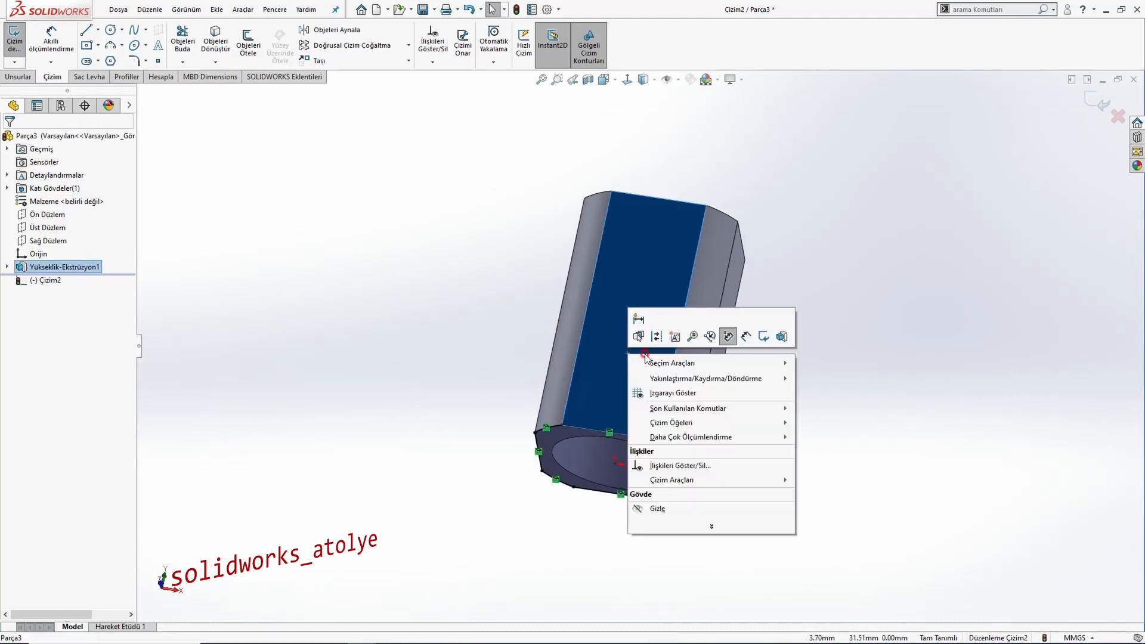
left_click(346, 304)
right_click(24, 265)
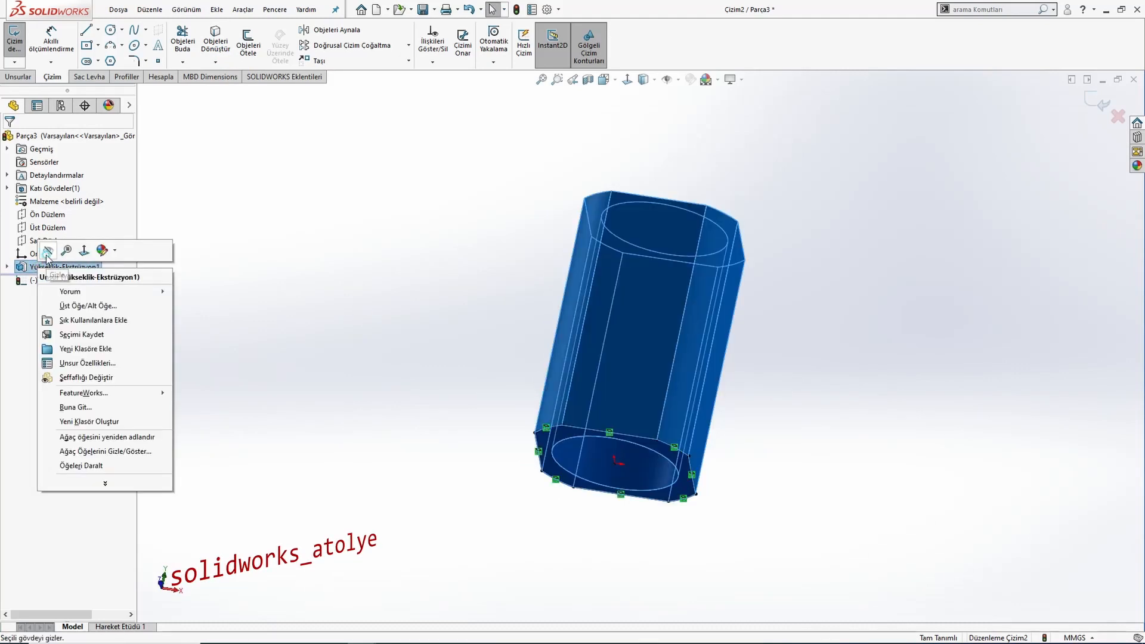
left_click(54, 258)
mouse_move(377, 293)
middle_mouse_down()
mouse_move(477, 376)
mouse_move(416, 529)
mouse_move(445, 460)
mouse_move(459, 327)
mouse_move(608, 385)
middle_mouse_up()
right_click(57, 266)
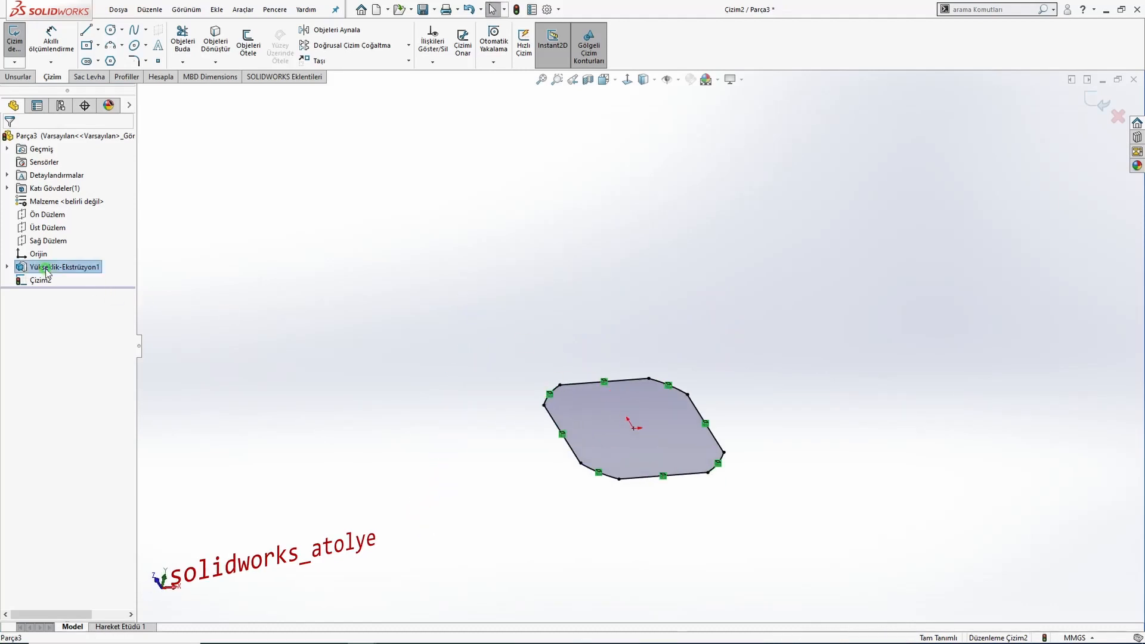
left_click(54, 250)
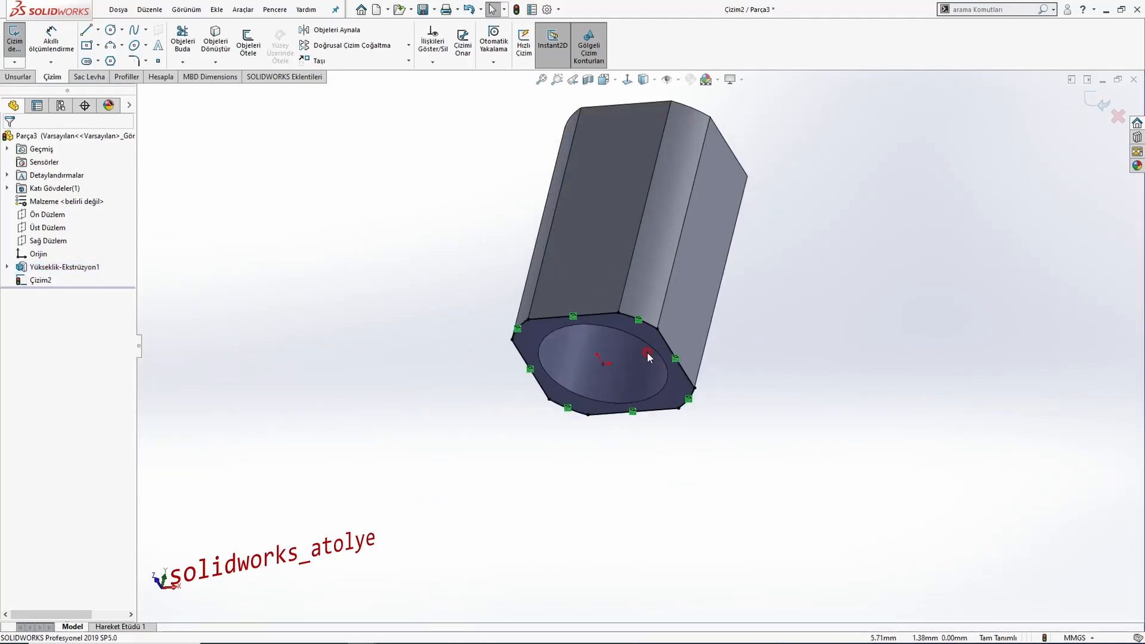
Step: Sketch a six-sided polygon around an inscribed circle centred on the origin, about 29.6 mm across flats
scroll(649, 350, "down", 3)
key("ctrl+8")
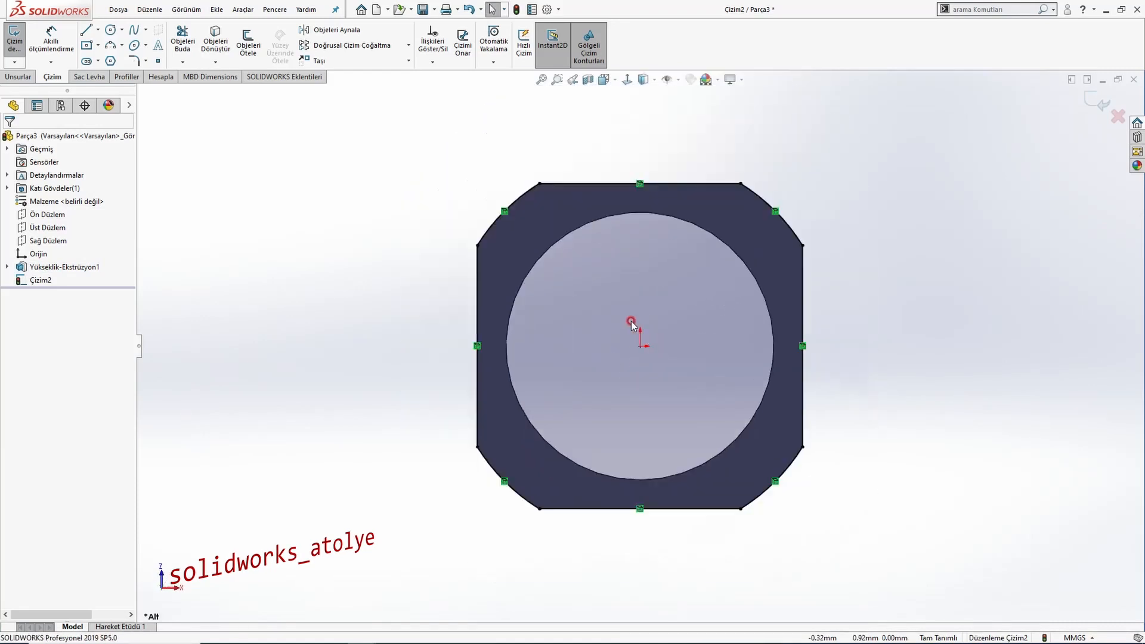
left_click(109, 62)
scroll(656, 323, "up", 2)
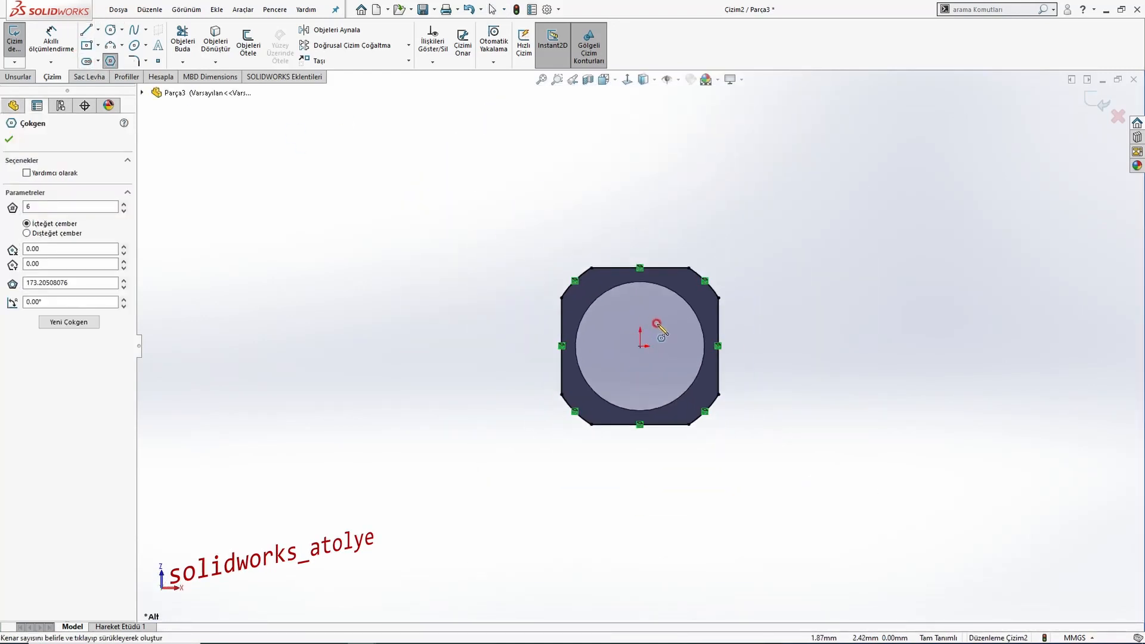
left_click(639, 346)
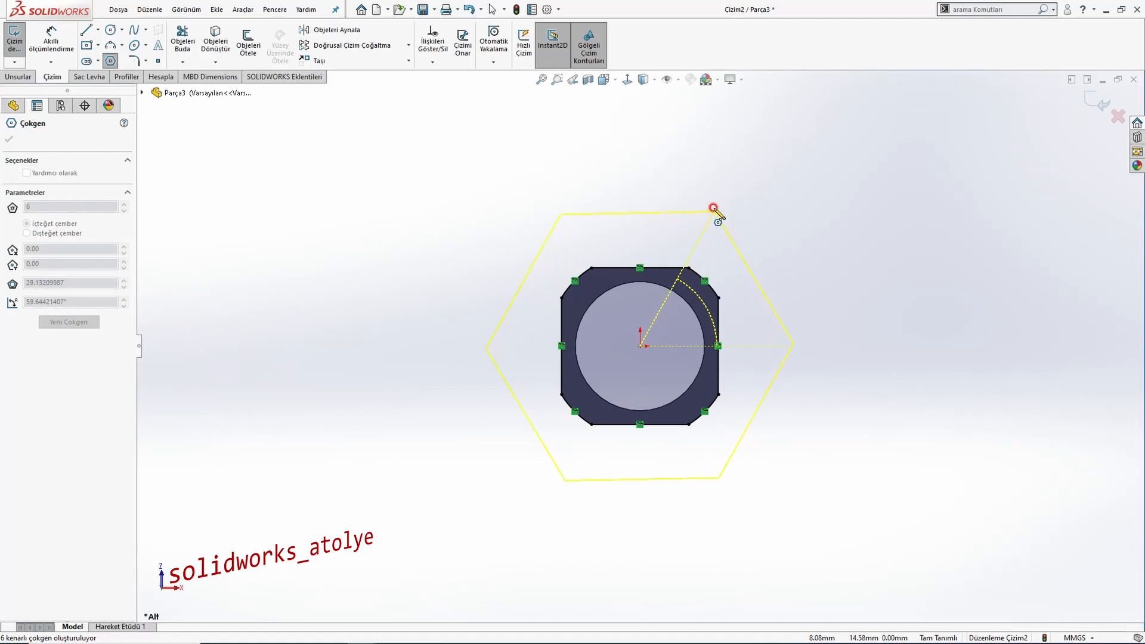
left_click(713, 208)
key("Escape")
Step: Add a horizontal relation to the hexagon's upper side
left_click(668, 264)
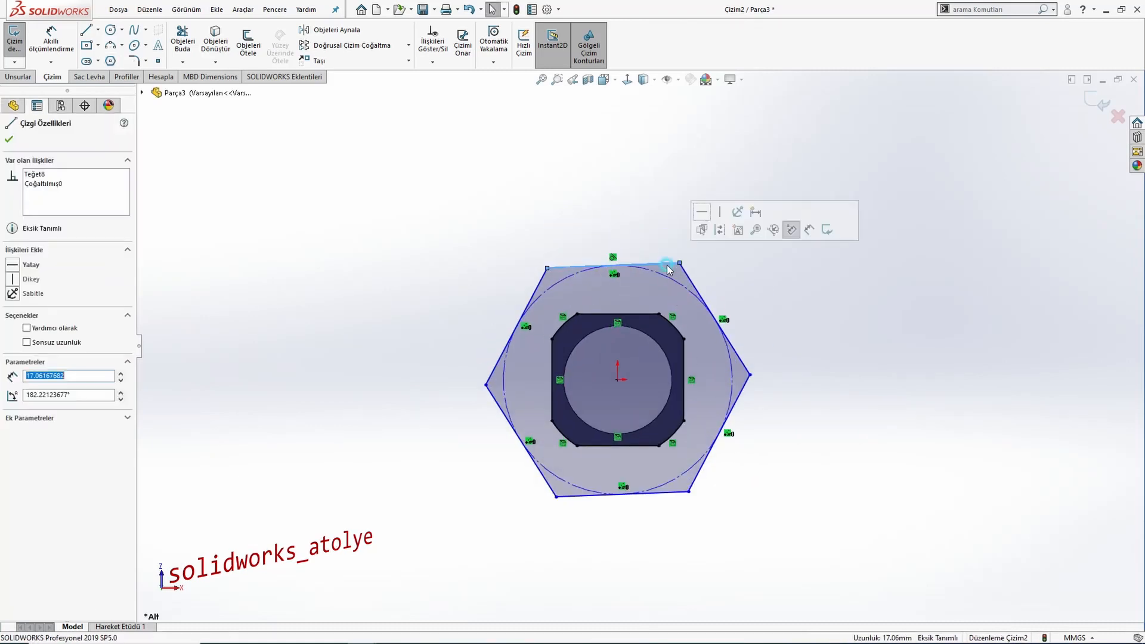
left_click(699, 219)
left_click(631, 219)
Step: Check the head size in the reference drawing and dimension the hexagon's width across flats as 26 mm
key("alt+Tab")
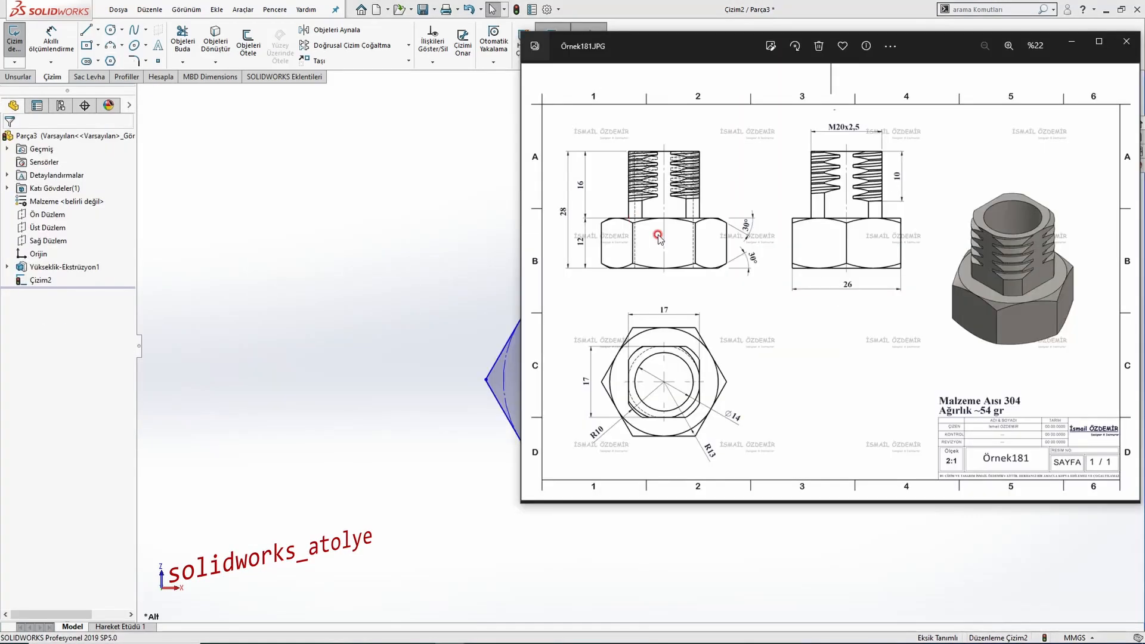
left_click(482, 289)
left_click(51, 42)
left_click(670, 266)
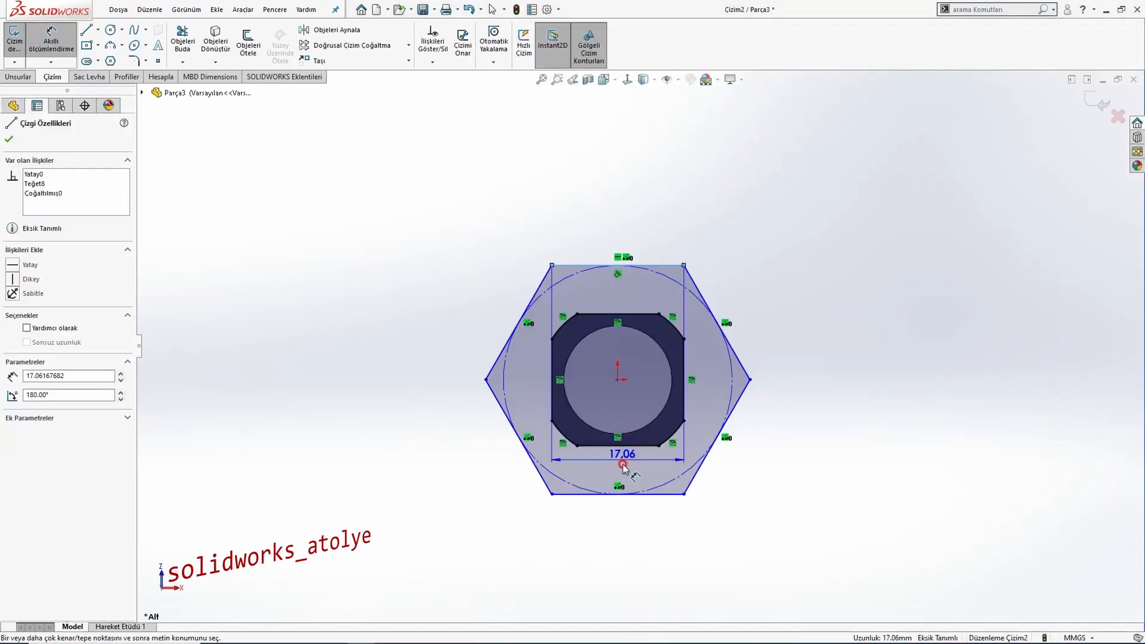
left_click(639, 494)
left_click(418, 384)
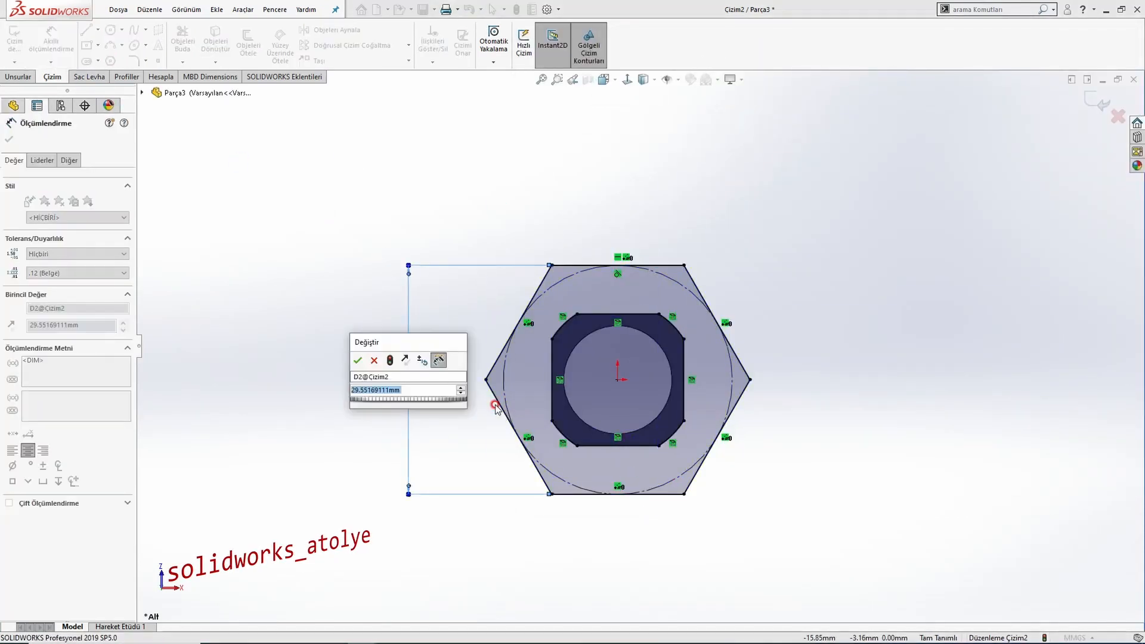
type("26")
key("Return")
key("Escape")
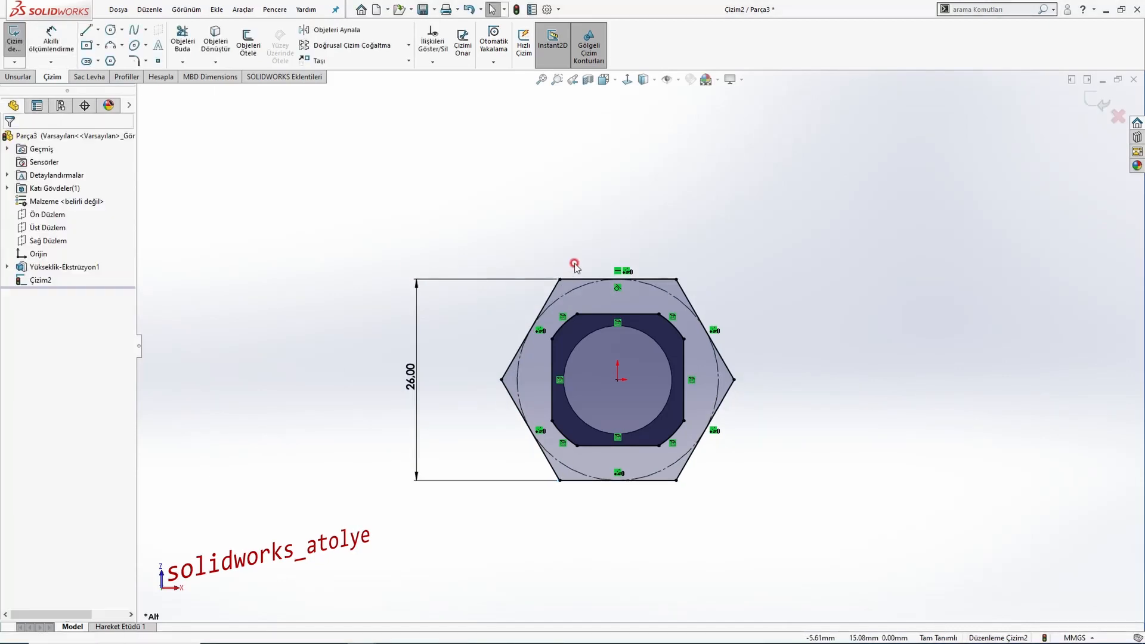
Step: Extrude the hexagon sketch as a 12 mm blind boss with the direction reversed so it surrounds the body, merging the result
mouse_move(574, 264)
middle_mouse_down()
mouse_move(524, 544)
mouse_move(634, 503)
middle_mouse_up()
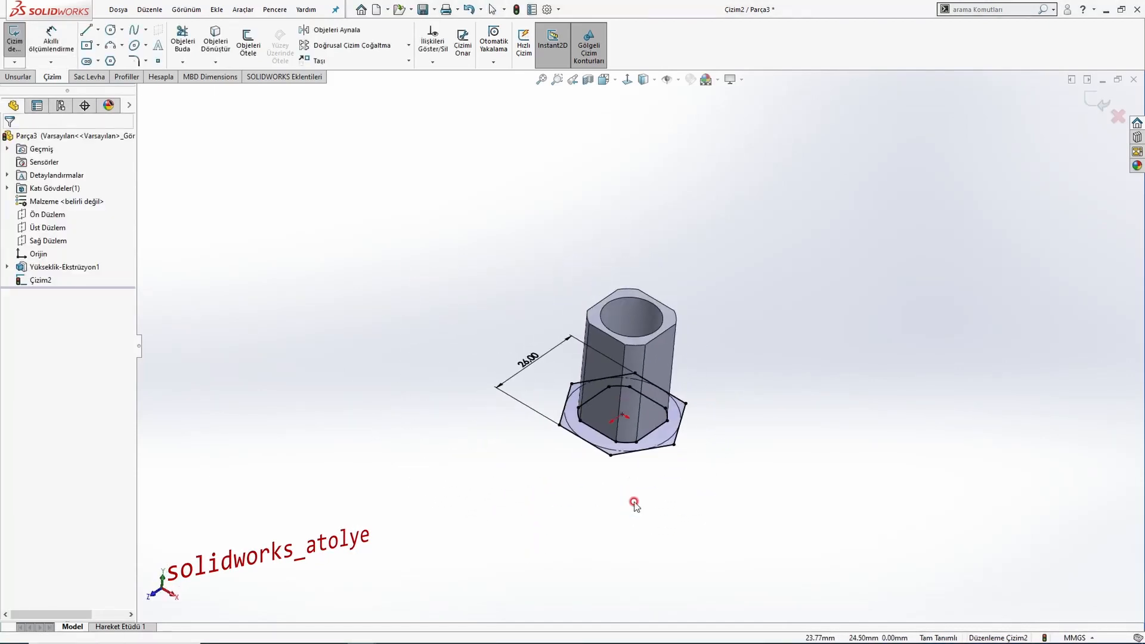
scroll(674, 427, "down", 3)
key("alt+Tab")
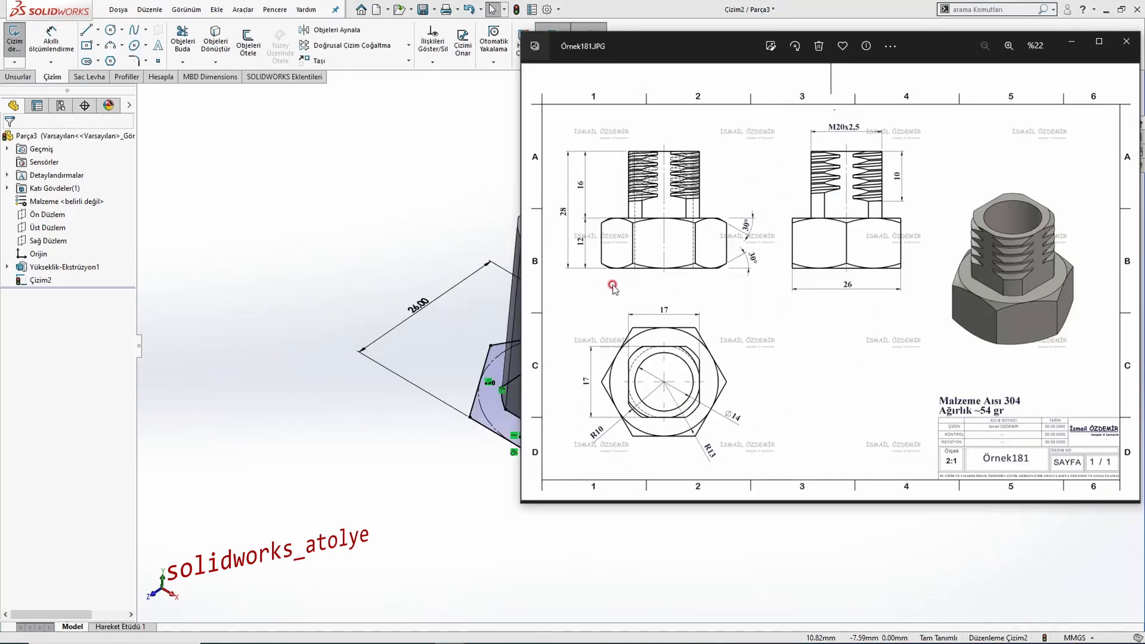
key("alt+Tab")
left_click(18, 77)
left_click(23, 43)
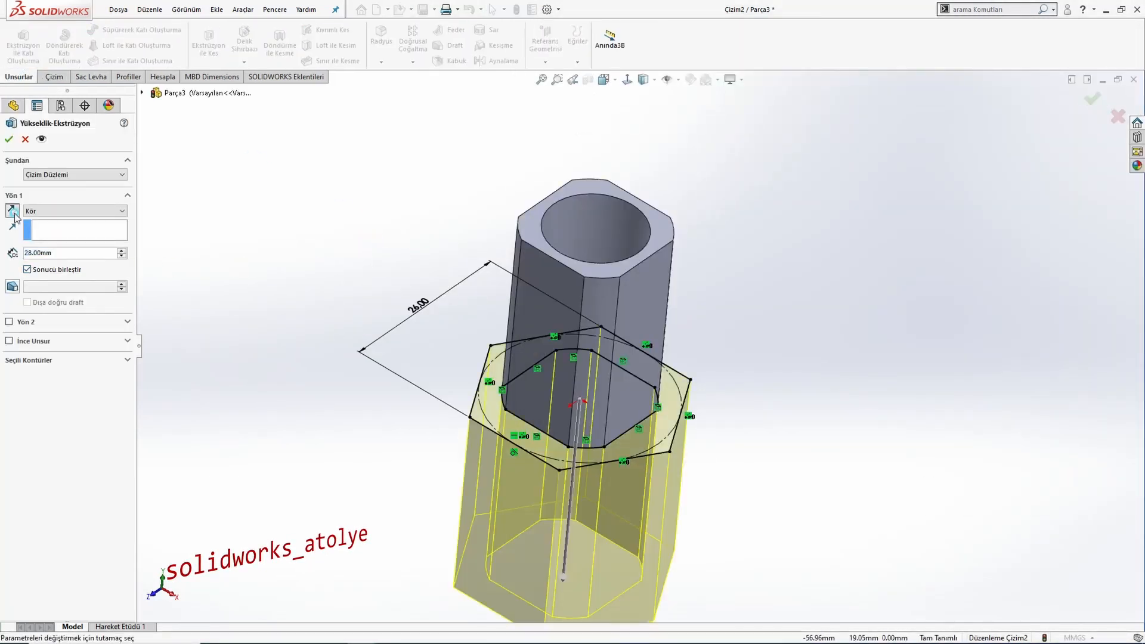
left_click(13, 212)
left_click(45, 250)
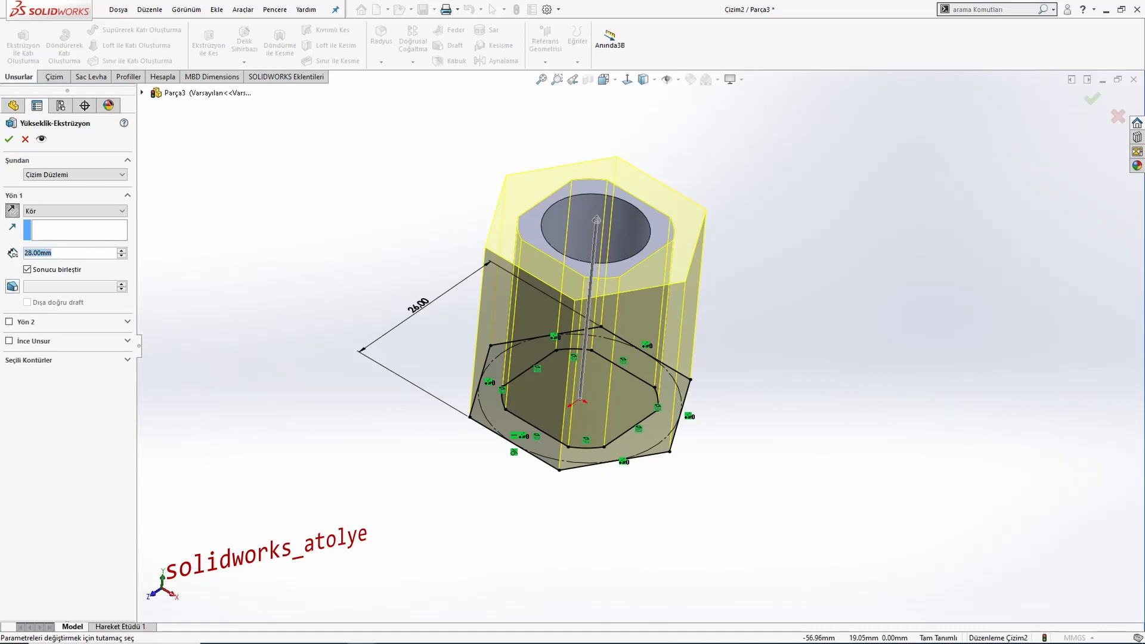
type("12")
key("Return")
left_click(9, 138)
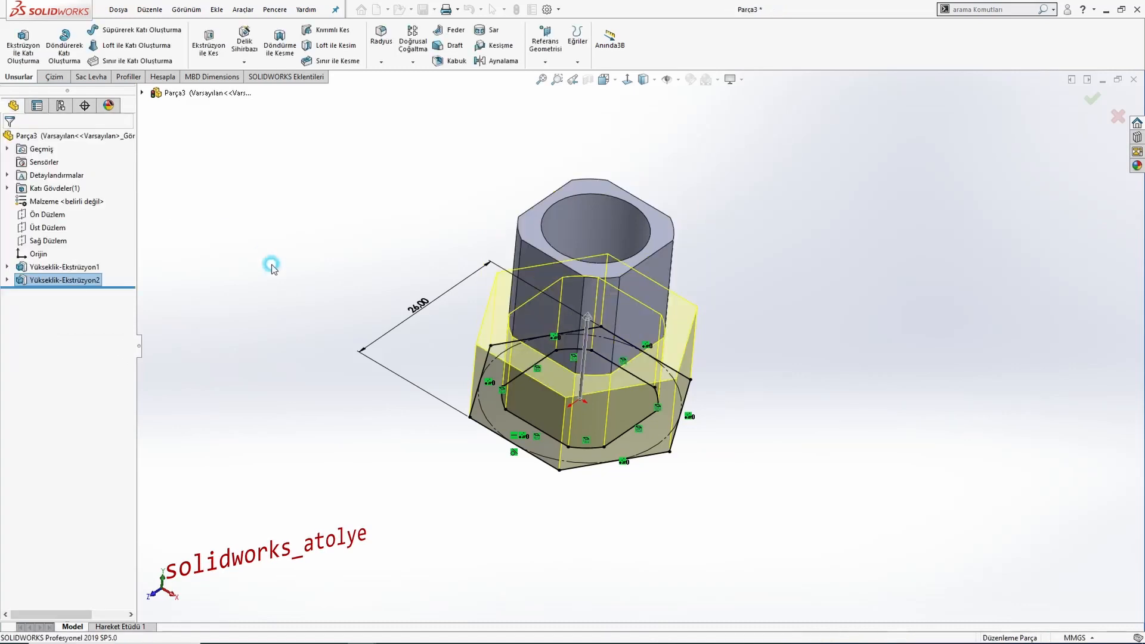
Step: Check the thread in the reference drawing and set up an M20x2.5 Metric Die cut thread on a rounded corner's top edge
middle_click_drag(299, 273, 527, 345)
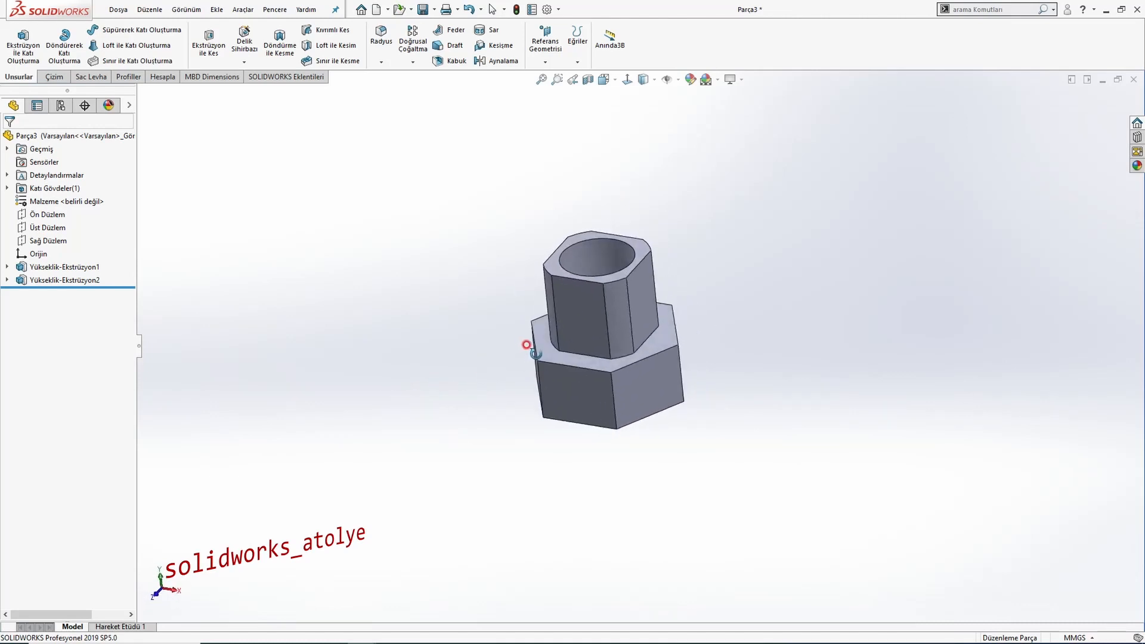
key("ctrl+7")
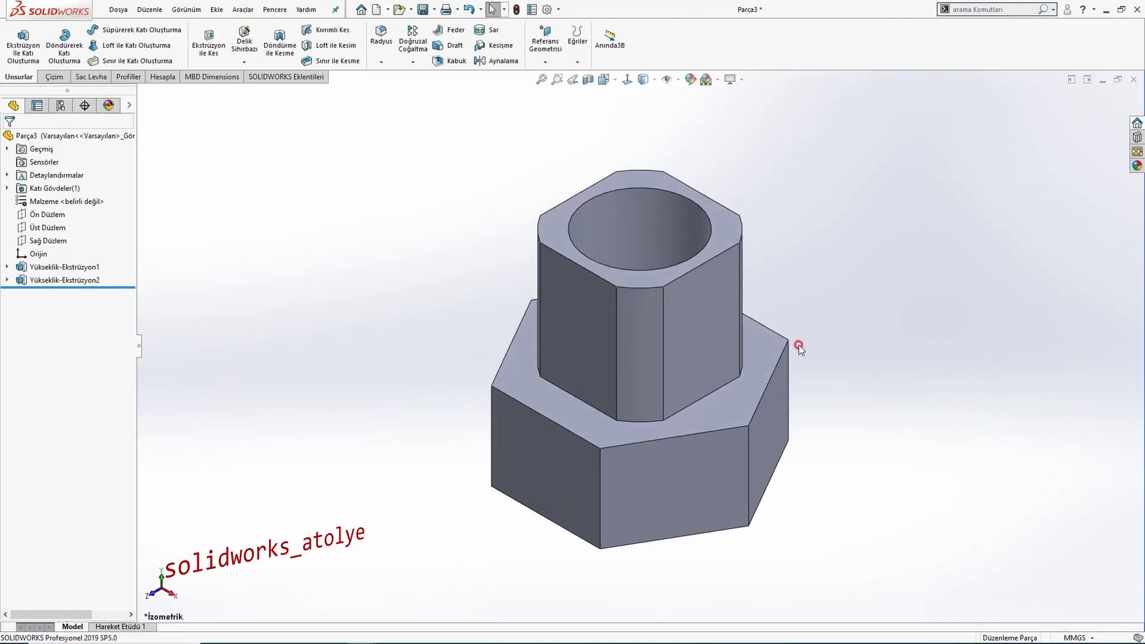
scroll(832, 317, "up", 1)
scroll(831, 317, "down", 1)
key("alt+Tab")
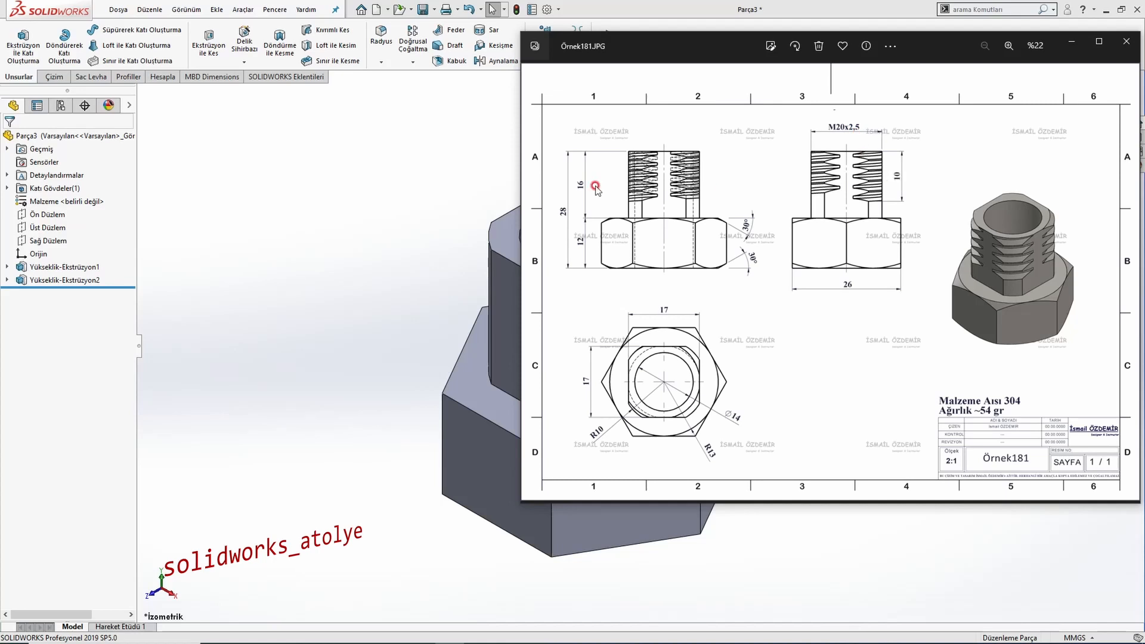
left_click(410, 189)
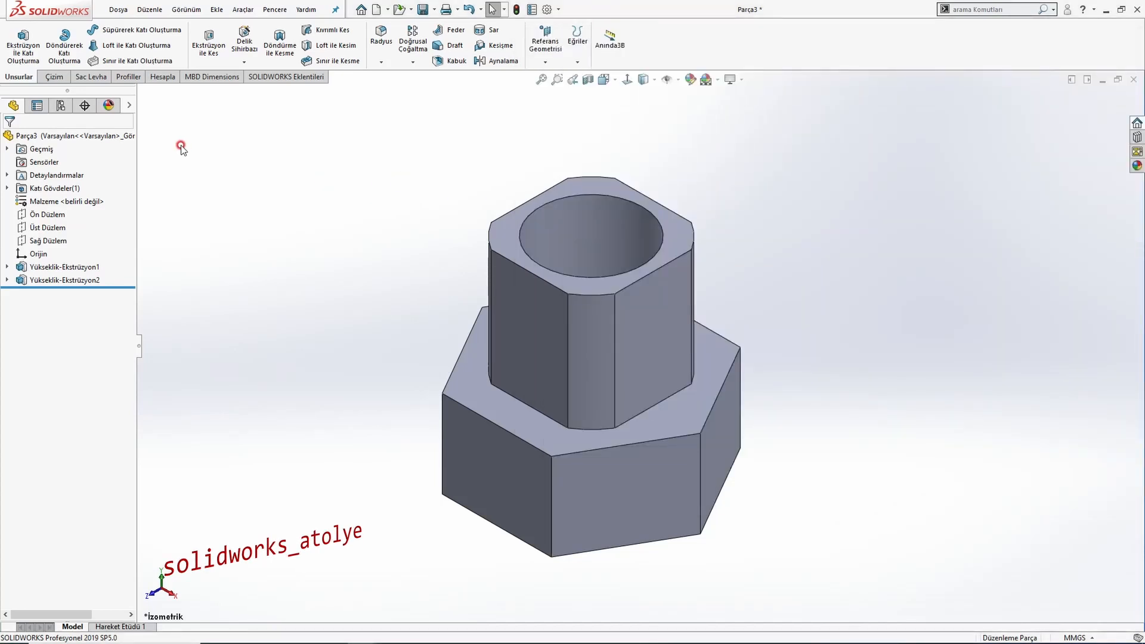
left_click(244, 62)
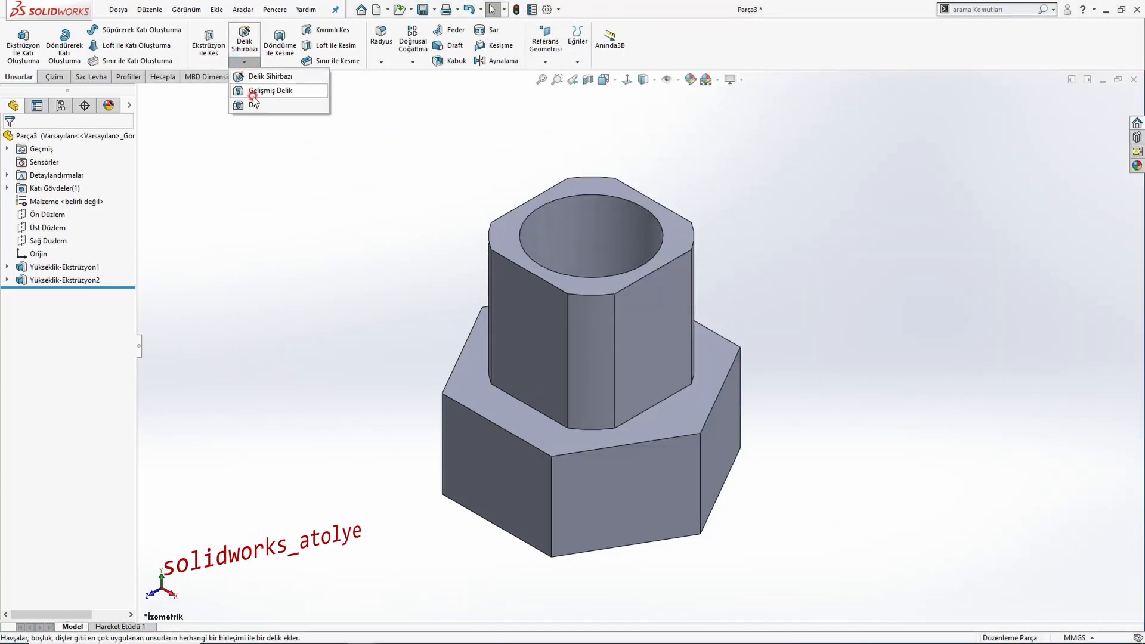
left_click(255, 105)
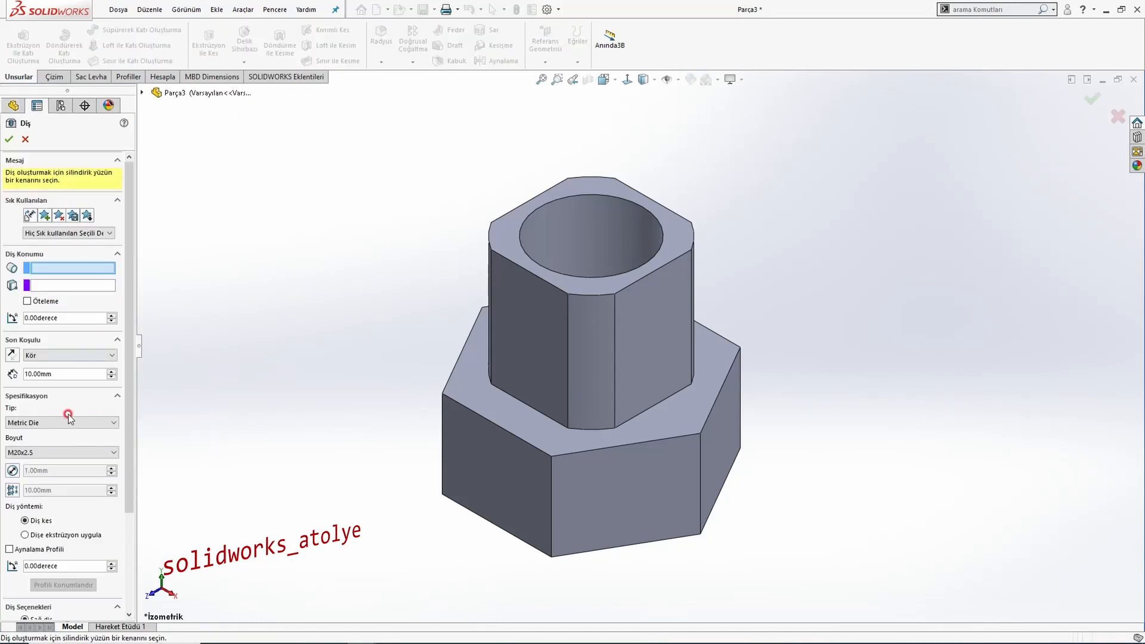
left_click(59, 452)
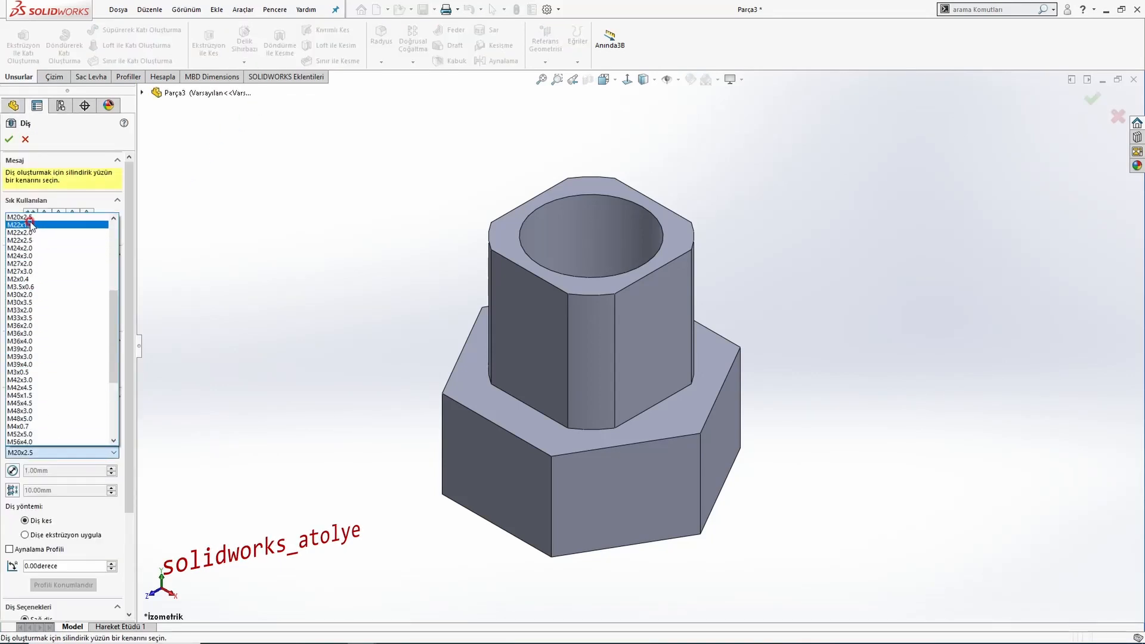
left_click(40, 217)
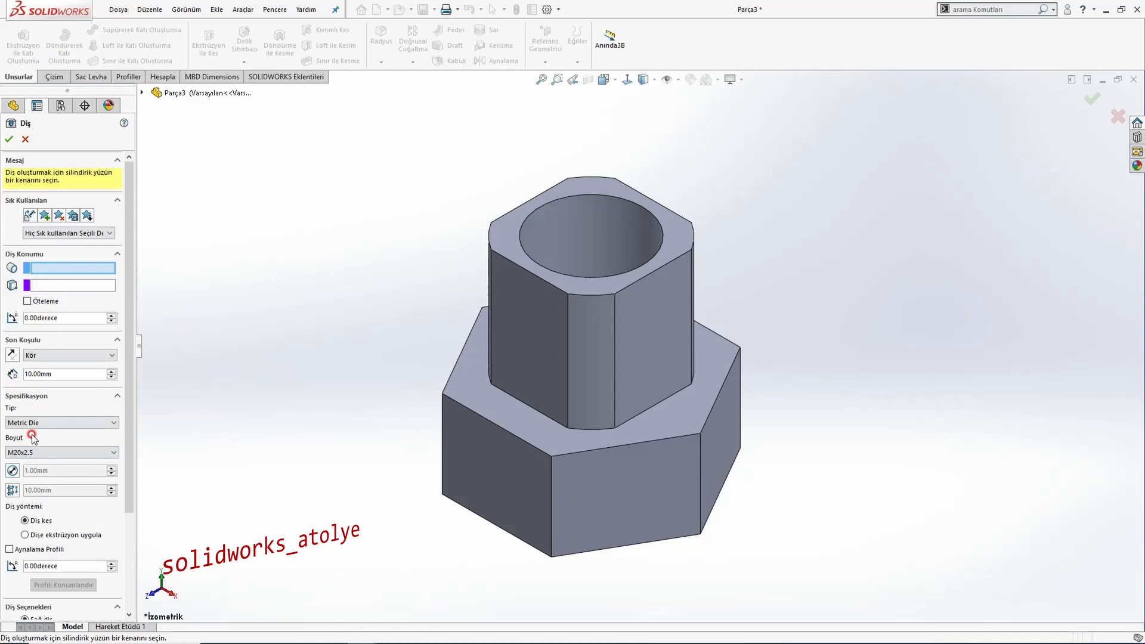
left_click(586, 294)
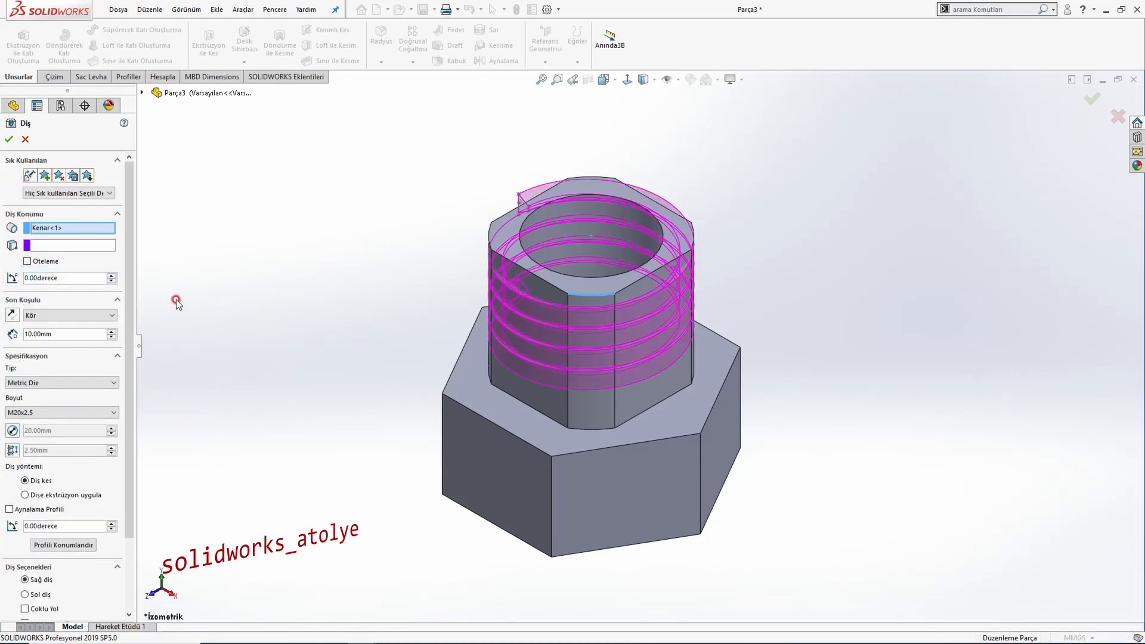
Step: Offset the thread start 5 mm above the top edge with the direction reversed, maintain the thread length, and create the thread
mouse_move(127, 289)
left_mouse_down()
mouse_move(127, 331)
mouse_move(129, 285)
left_mouse_up()
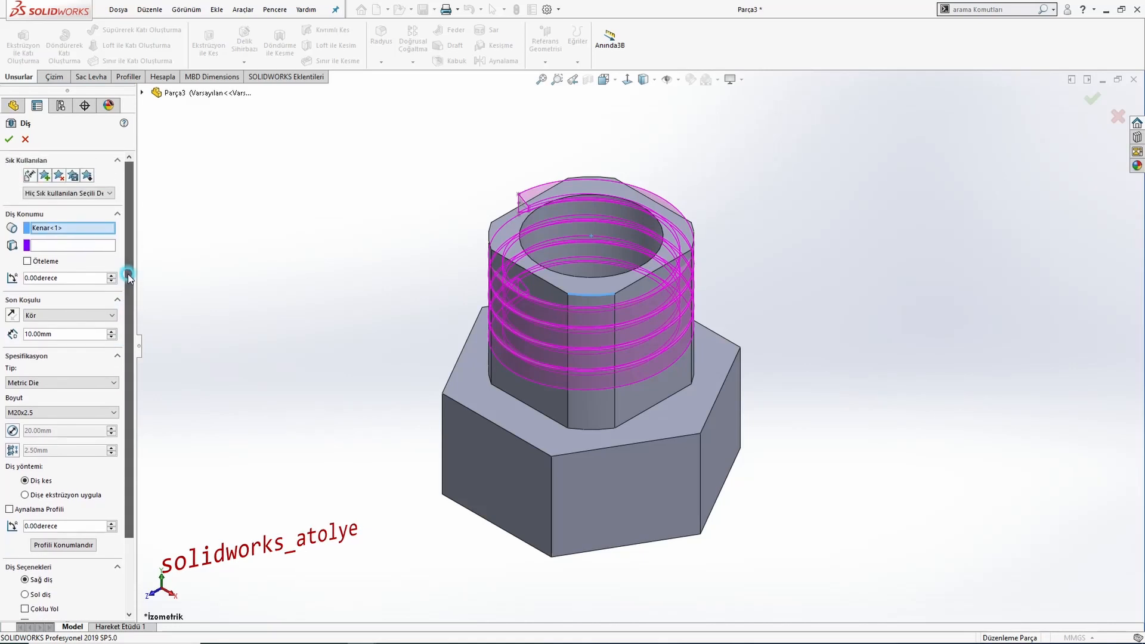
left_click(43, 261)
left_click(46, 276)
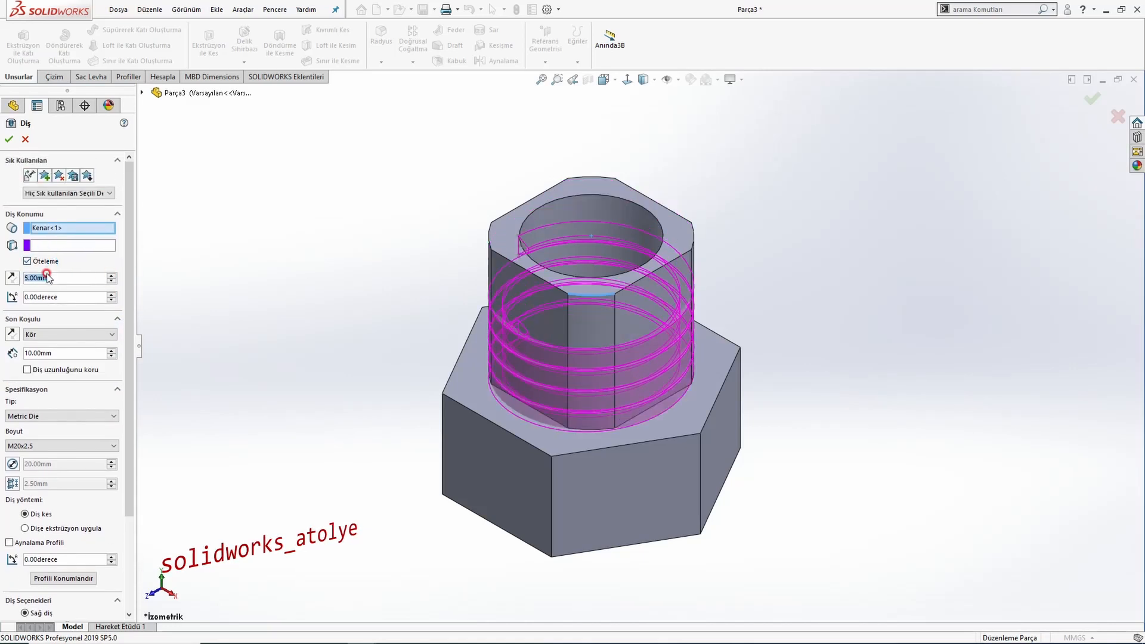
left_click(8, 278)
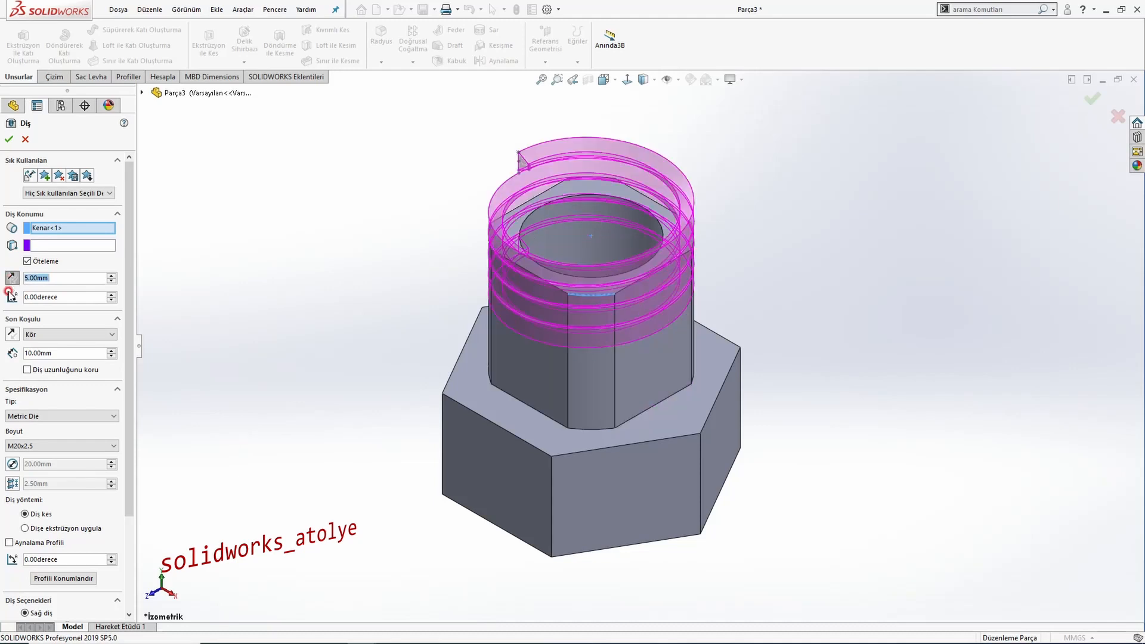
left_click(27, 370)
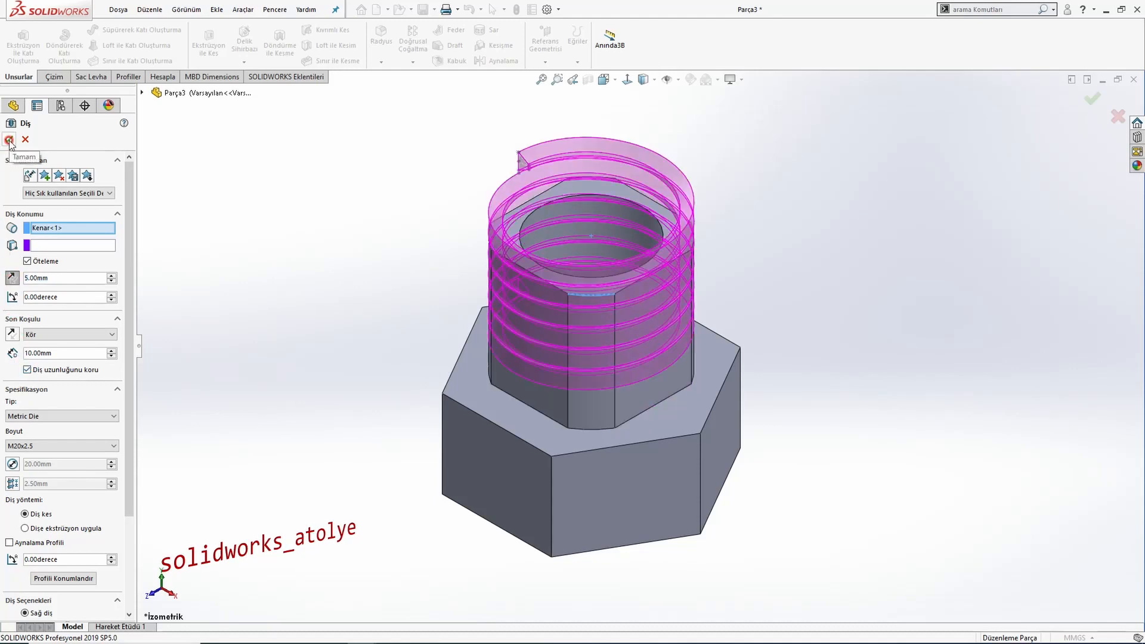
Step: Inspect the cut thread on the rounded-square shank from the side and the front
scroll(396, 324, "up", 3)
middle_click_drag(396, 324, 454, 274)
key("ctrl+7")
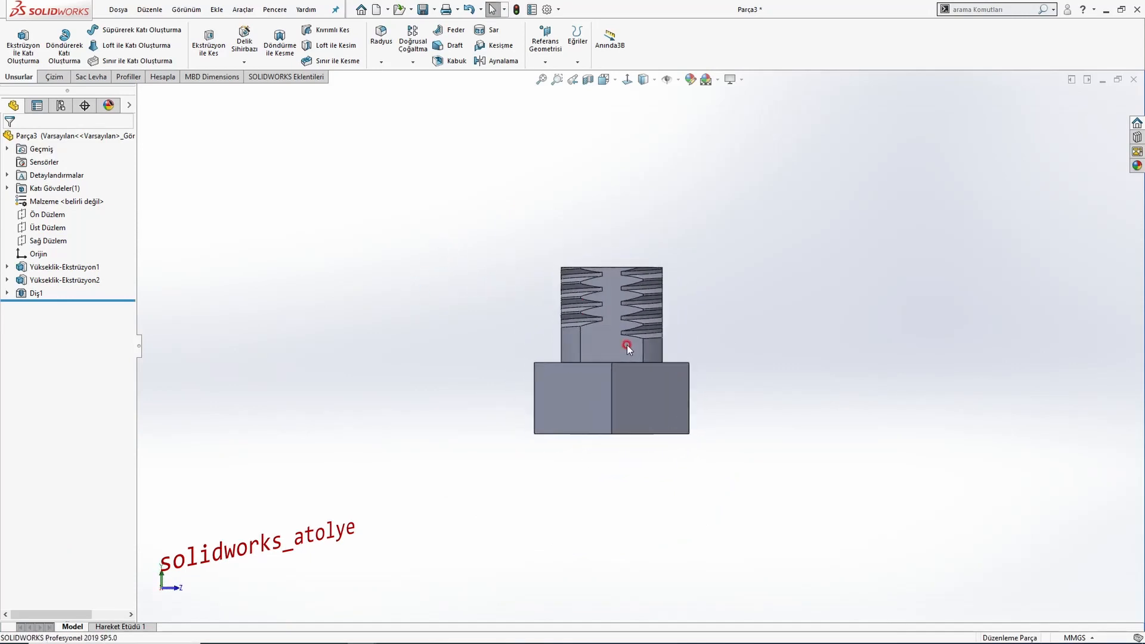
scroll(627, 345, "down", 3)
middle_click_drag(634, 330, 470, 344)
key("ctrl+1")
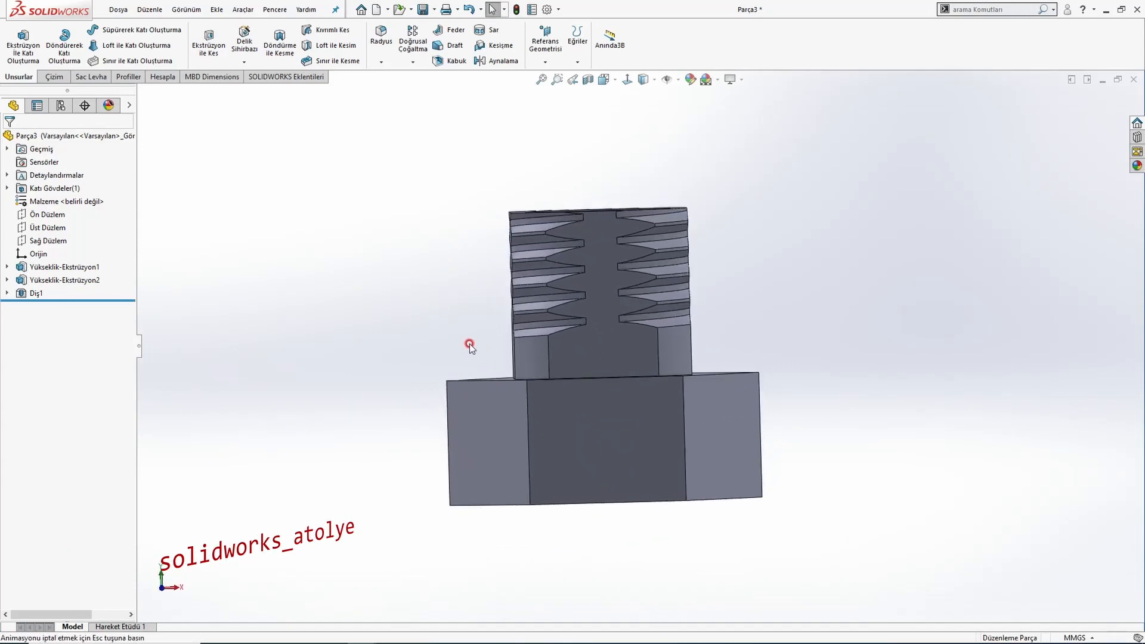
Step: Check the head's 30° chamfers in the reference drawing and start a sketch on the Front Plane in a front view
key("ctrl+7")
key("alt+Tab")
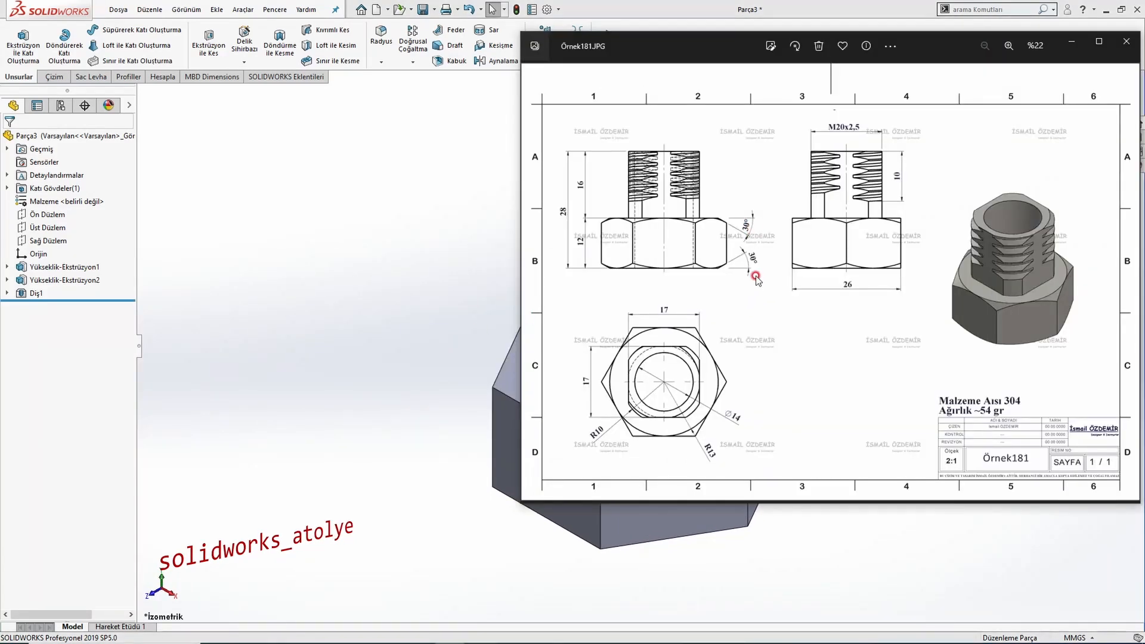
left_click(401, 260)
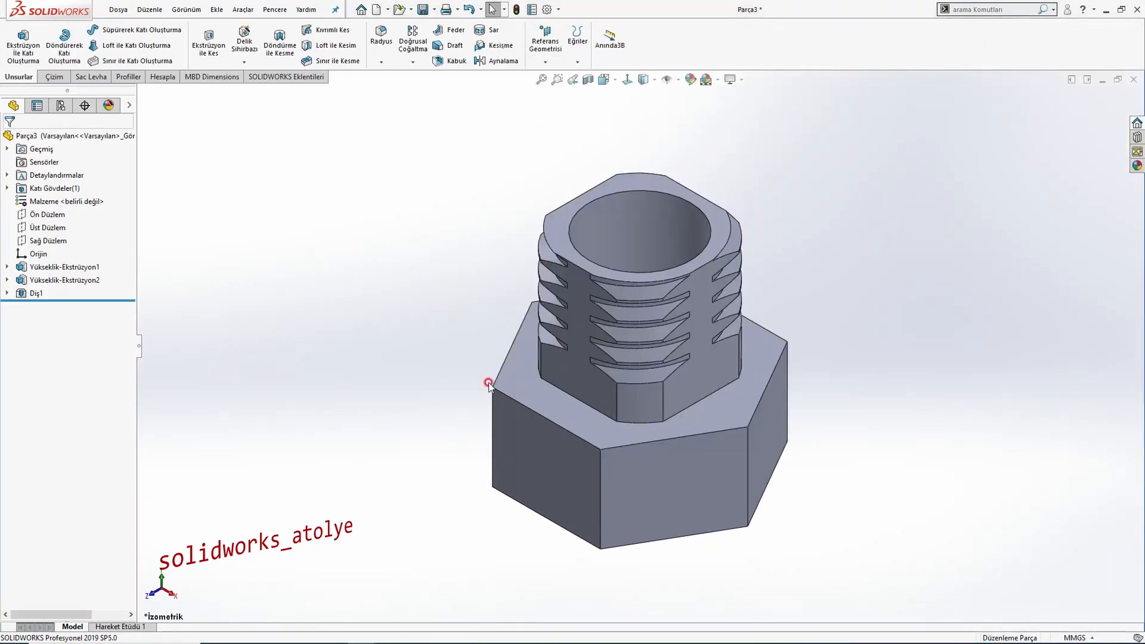
key("ctrl+1")
left_click(25, 215)
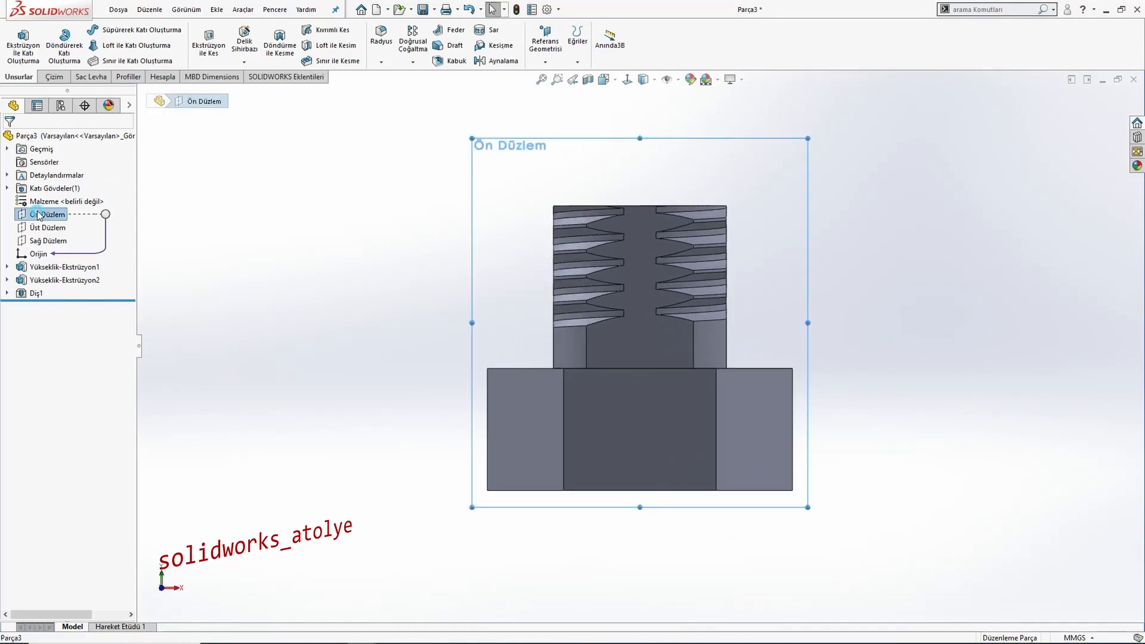
left_click(43, 193)
left_click(852, 338)
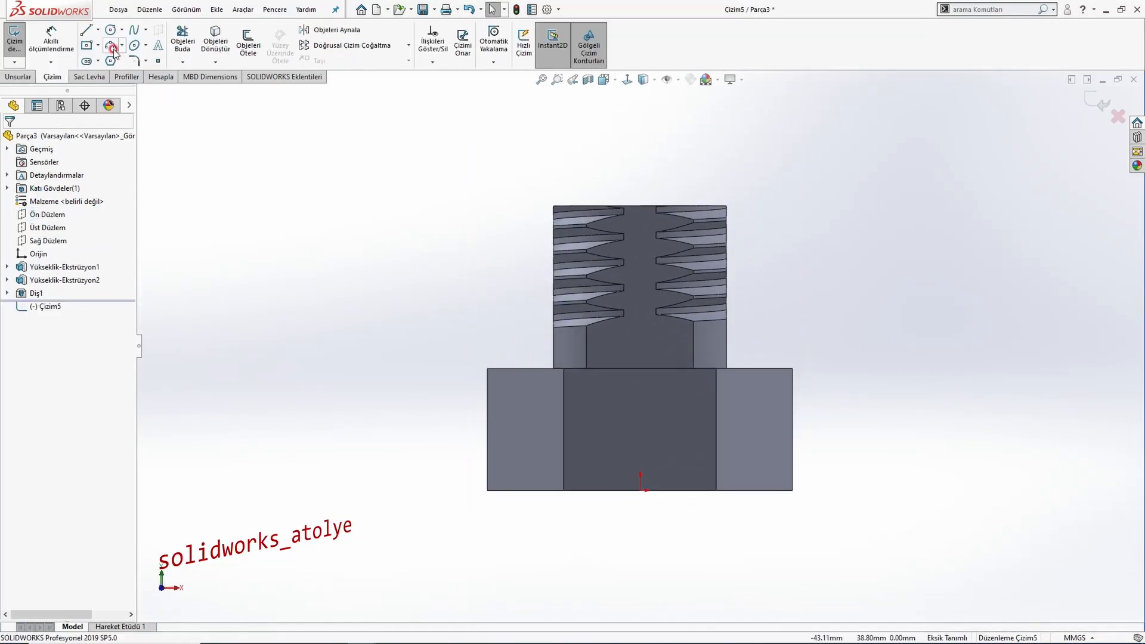
Step: Sketch a closed right triangle on the hexagonal head's upper outer corner, with a sloped side about 4.2 mm long
scroll(775, 370, "down", 3)
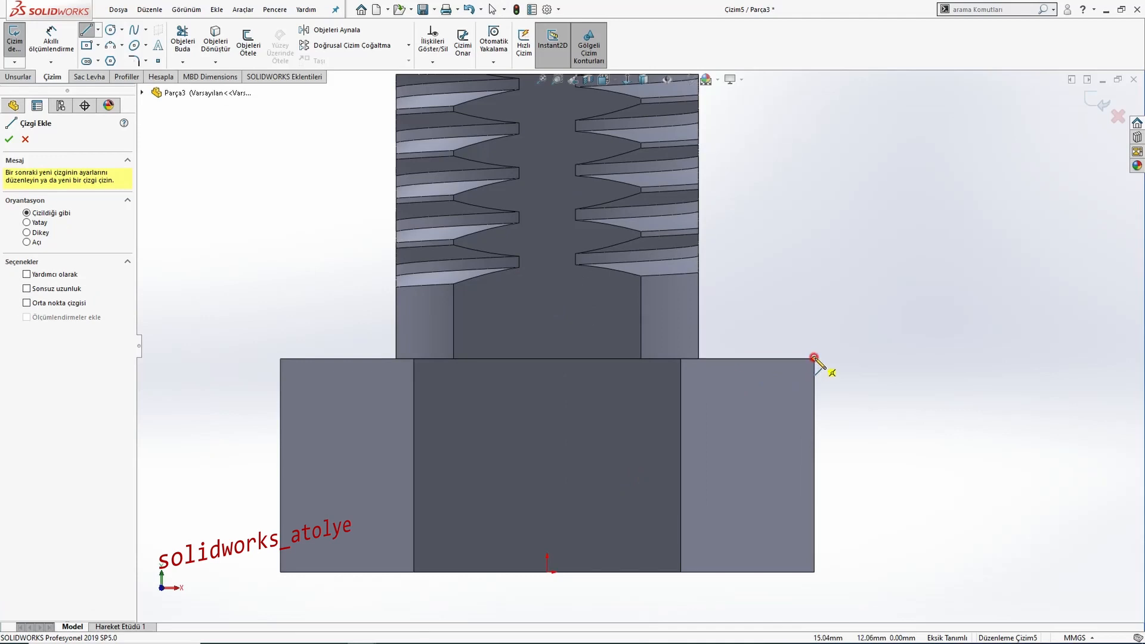
left_click(814, 358)
left_click(756, 359)
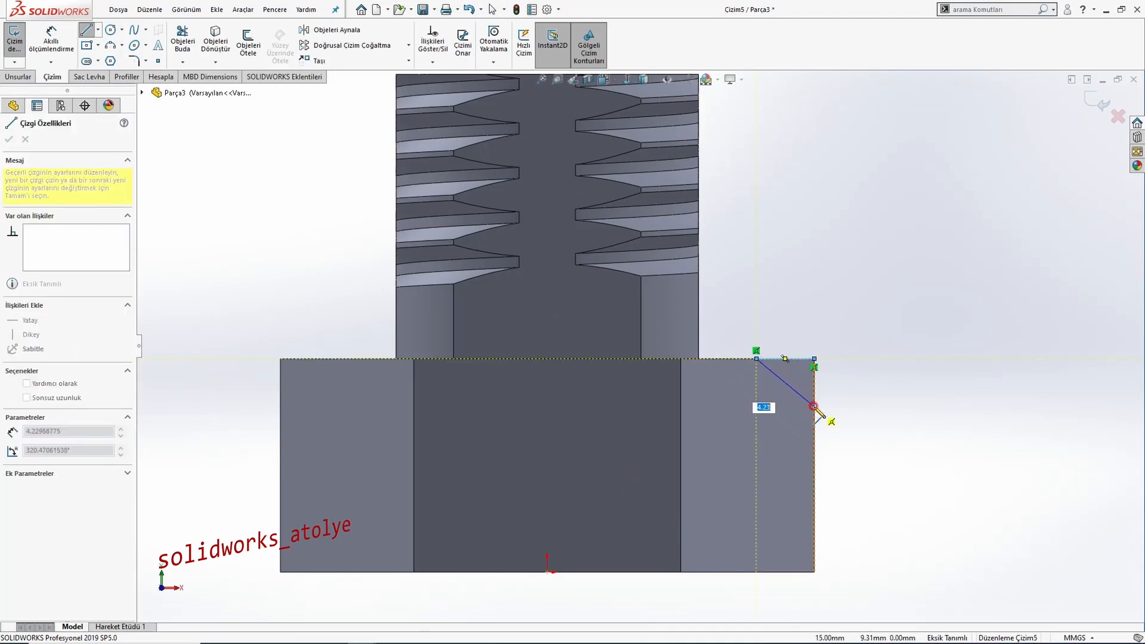
left_click(815, 407)
left_click(814, 359)
scroll(847, 421, "up", 2)
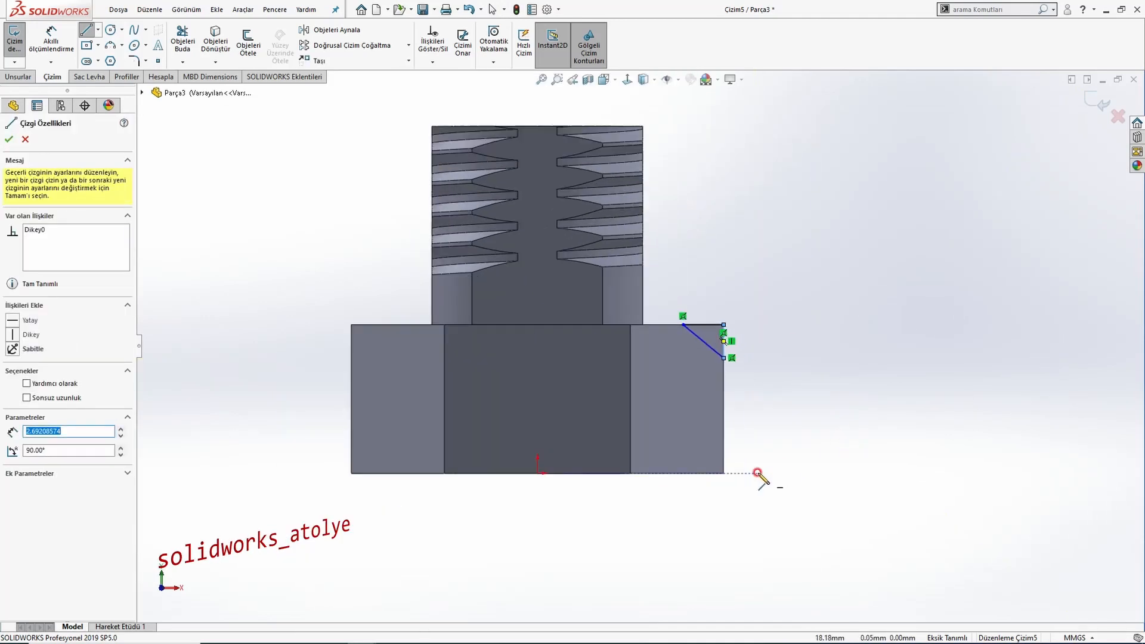
Step: Sketch a second closed right triangle on the head's lower outer corner, with a sloped side about 3.7 mm long
left_click(724, 473)
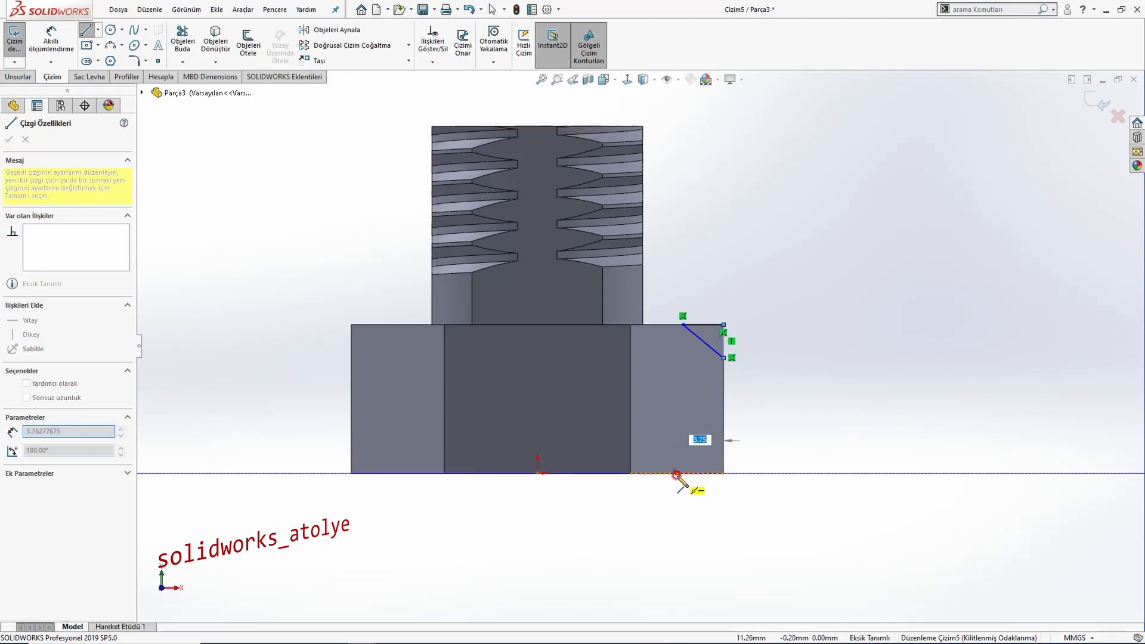
left_click(690, 473)
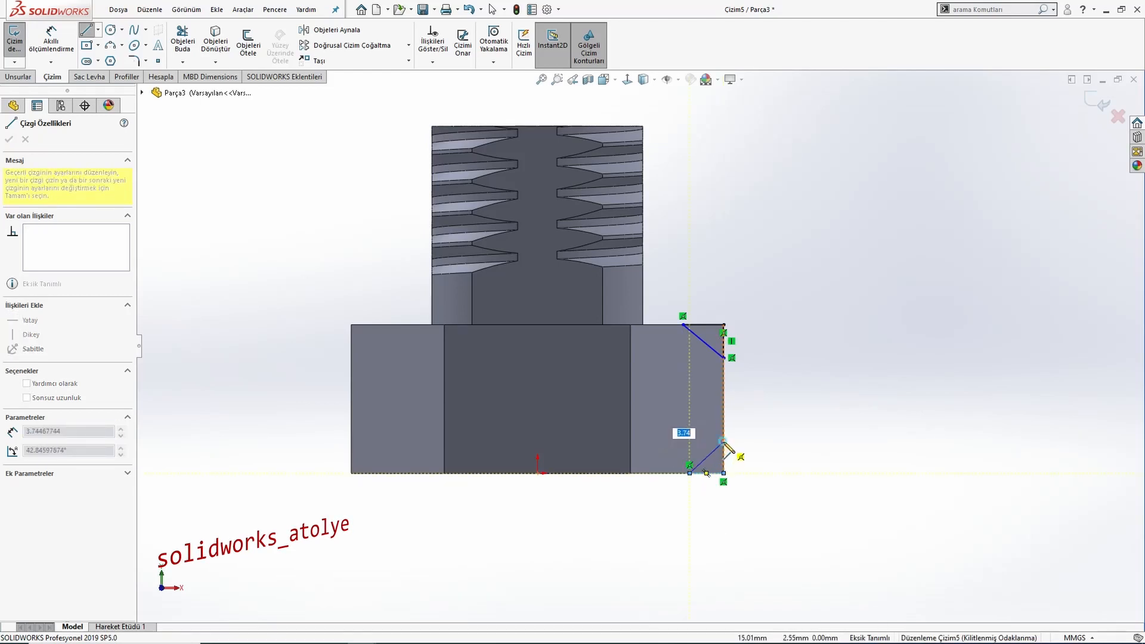
left_click(724, 441)
left_click(724, 473)
scroll(725, 477, "down", 1)
key("Escape")
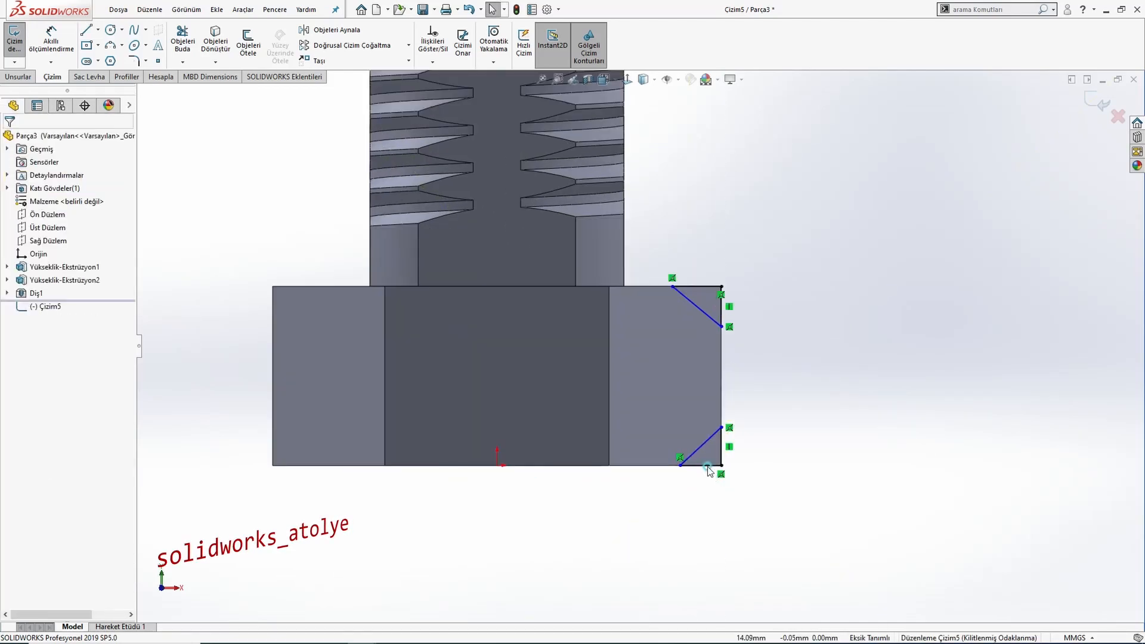
Step: Make the horizontal legs of the two corner triangles equal in length
left_click(712, 473)
left_click(706, 287, "ctrl")
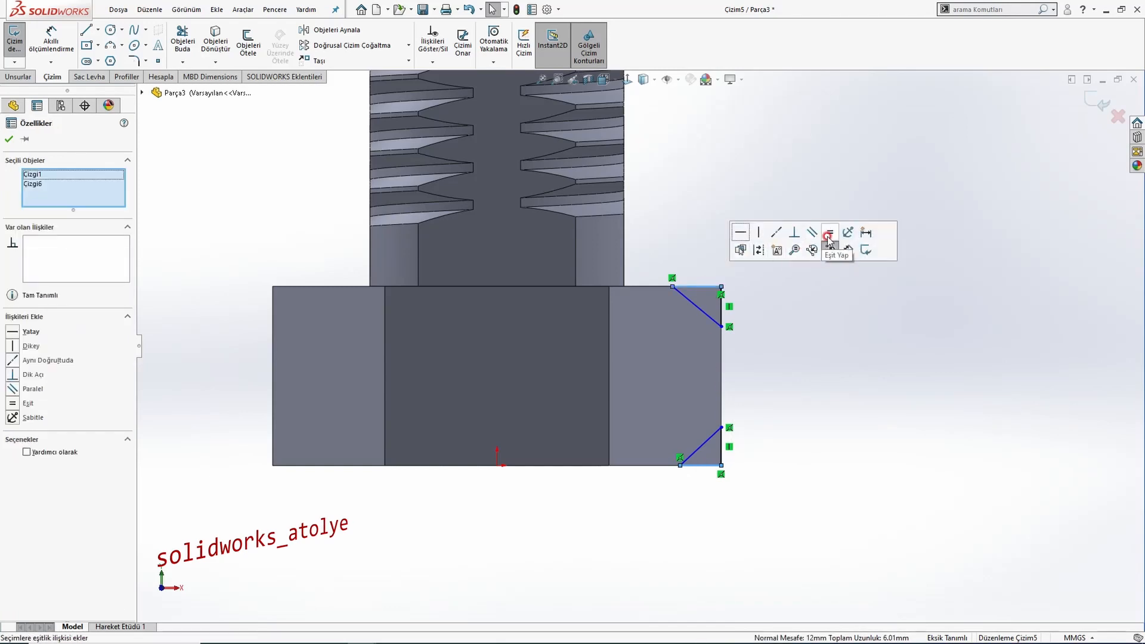
left_click(832, 242)
scroll(640, 345, "up", 2)
key("Escape")
mouse_move(696, 402)
left_mouse_down()
mouse_move(703, 368)
mouse_move(696, 392)
left_mouse_up()
left_click(723, 407)
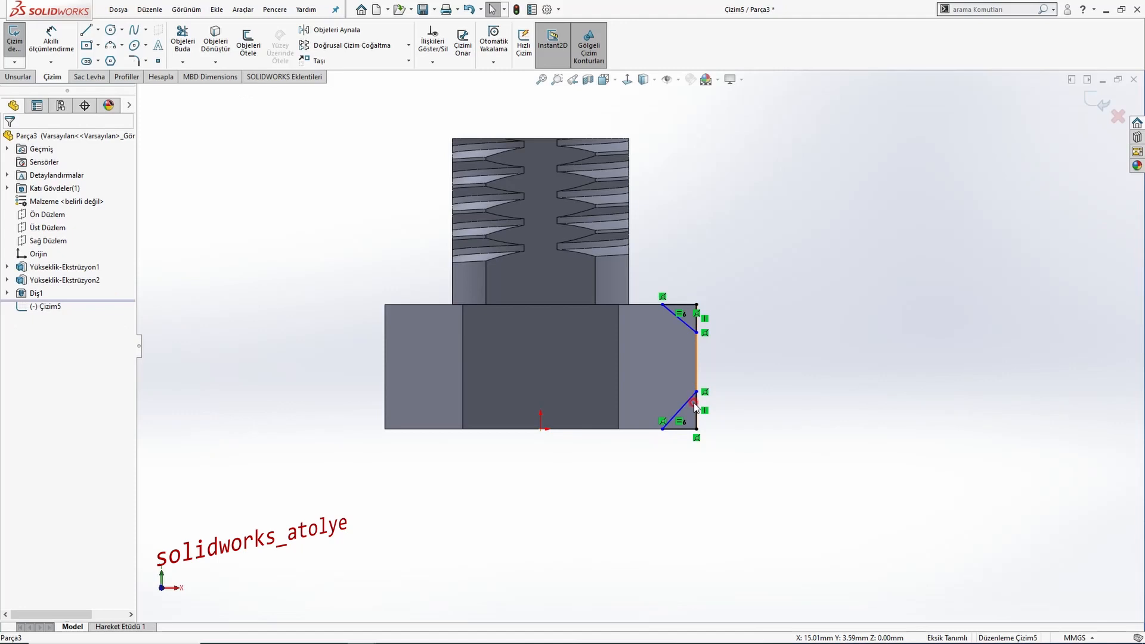
left_click(696, 408)
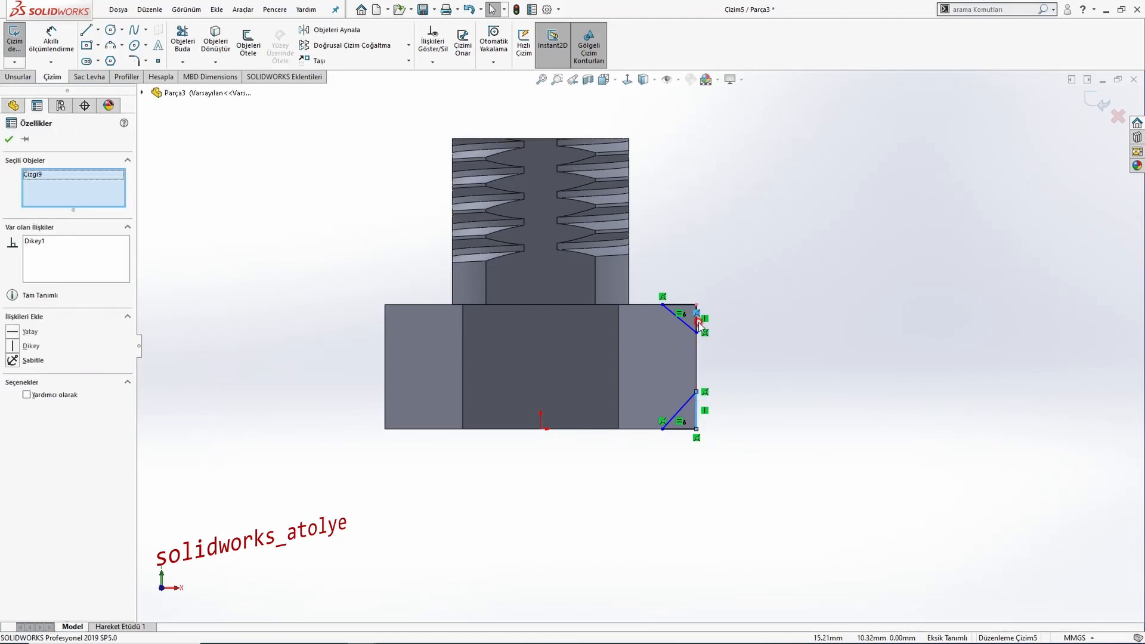
scroll(699, 322, "down", 3)
key("Escape")
left_click(687, 321)
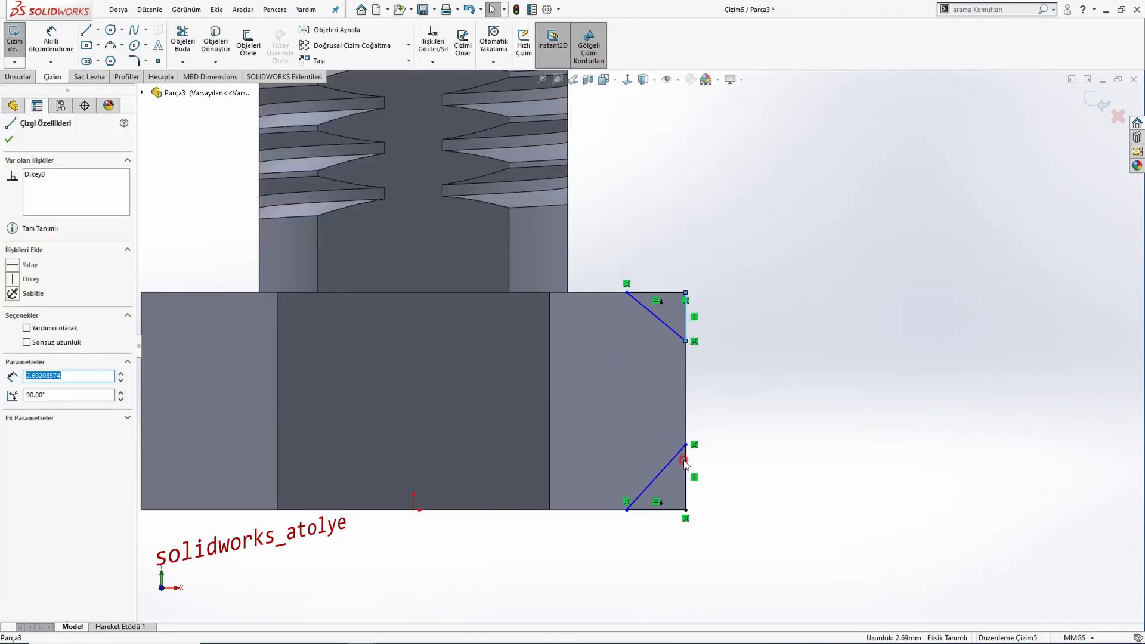
left_click(687, 460, "ctrl")
left_click(698, 467)
scroll(699, 454, "up", 3)
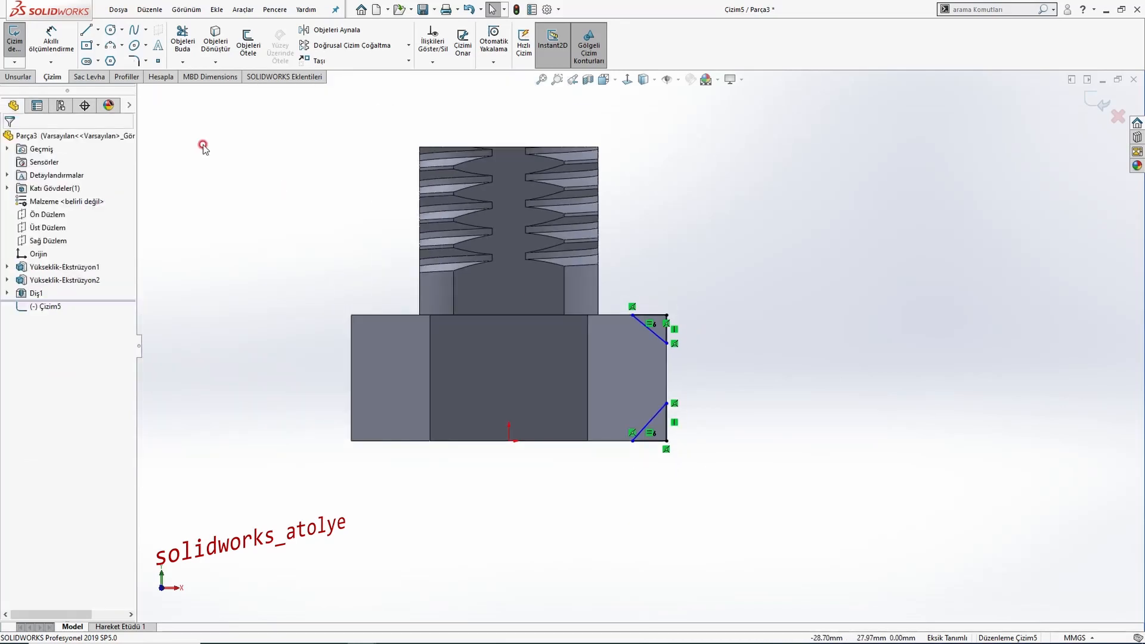
Step: Dimension the angle between the upper triangle's sloped side and its horizontal leg as 30°
left_click(51, 41)
scroll(653, 349, "down", 3)
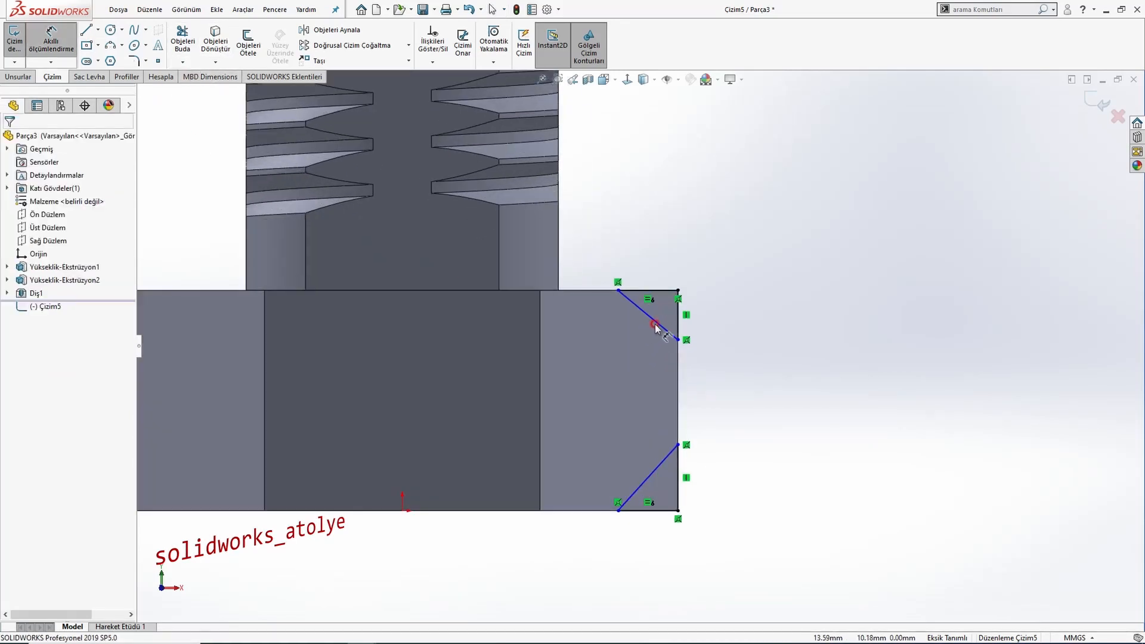
left_click(659, 328)
left_click(663, 292)
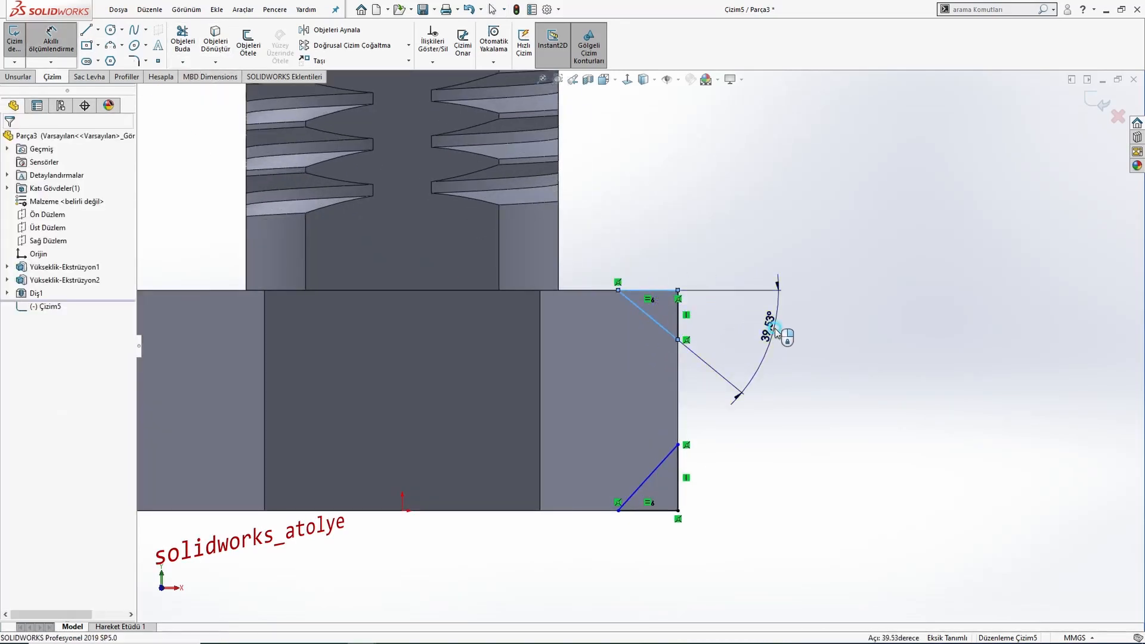
left_click(753, 322)
type("30")
key("Return")
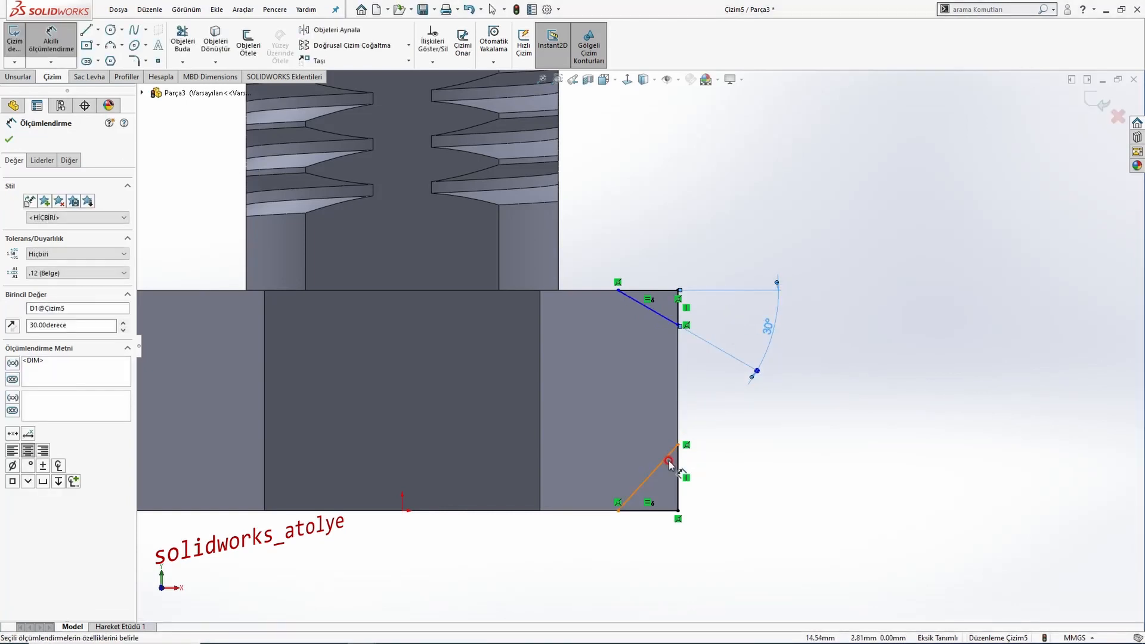
Step: Dimension the angle between the lower triangle's sloped side and its horizontal leg as 30°
left_click(664, 479)
left_click(666, 511)
left_click(748, 455)
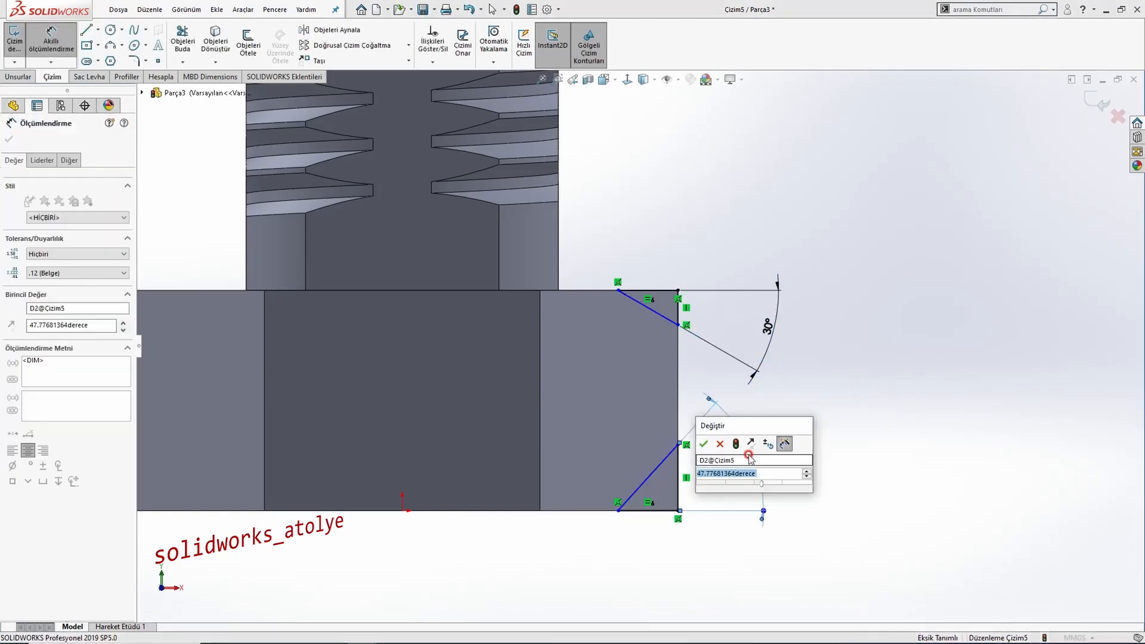
type("30")
key("Return")
scroll(750, 445, "up", 3)
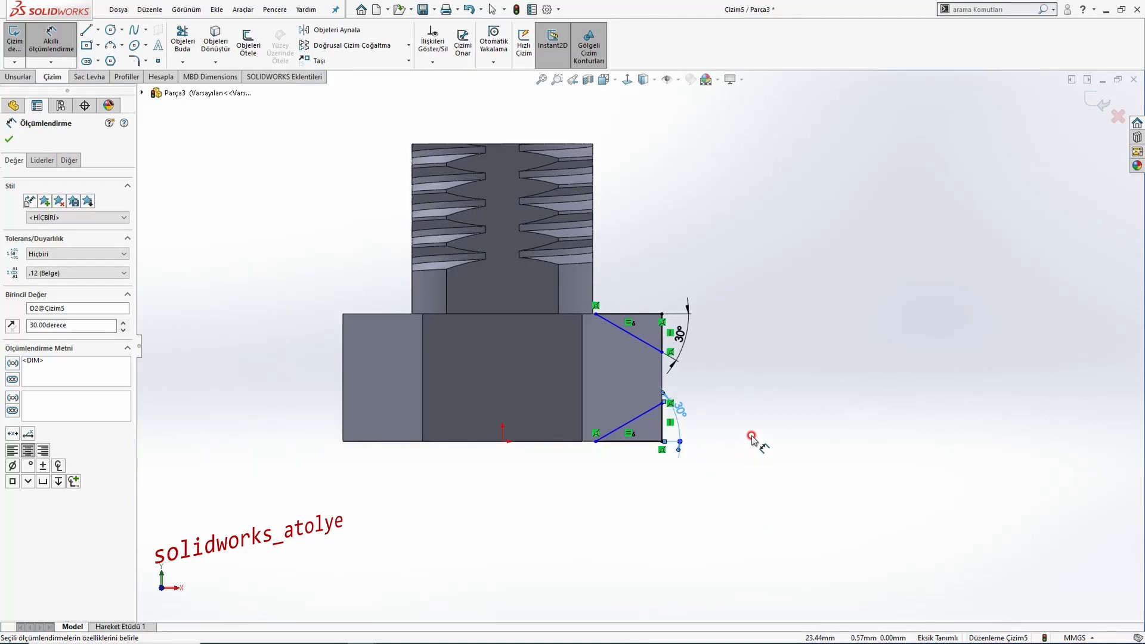
scroll(746, 435, "down", 1)
key("Escape")
Step: Check the R13 chamfer circle in the reference drawing and dimension the lower triangle's inner corner 13 mm horizontally from the origin
key("alt+Tab")
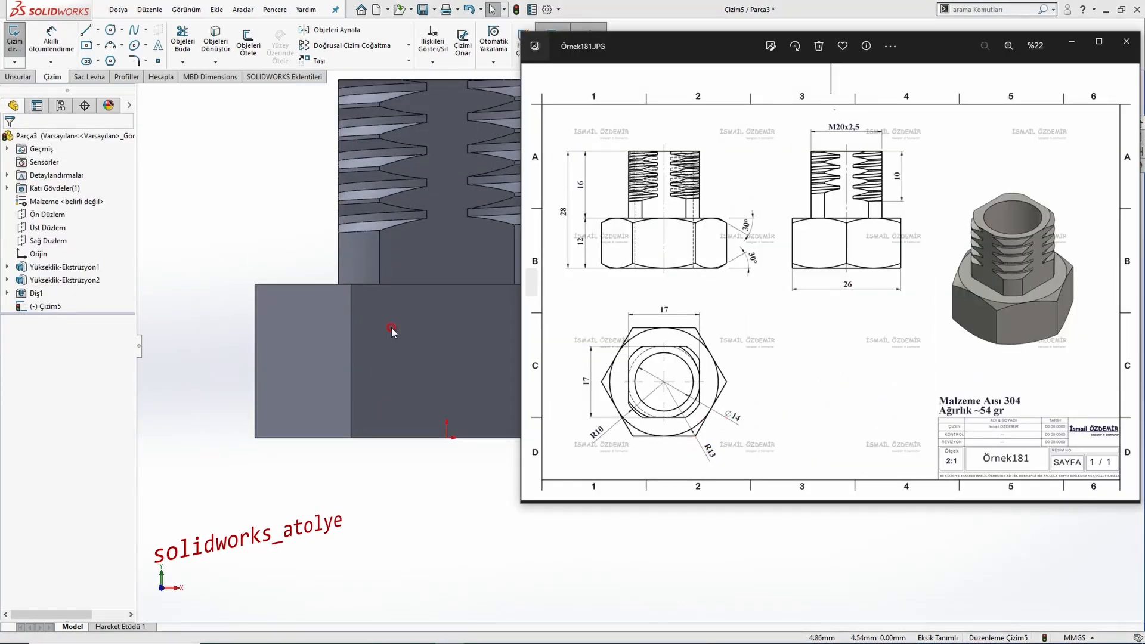
left_click(263, 246)
left_click(52, 50)
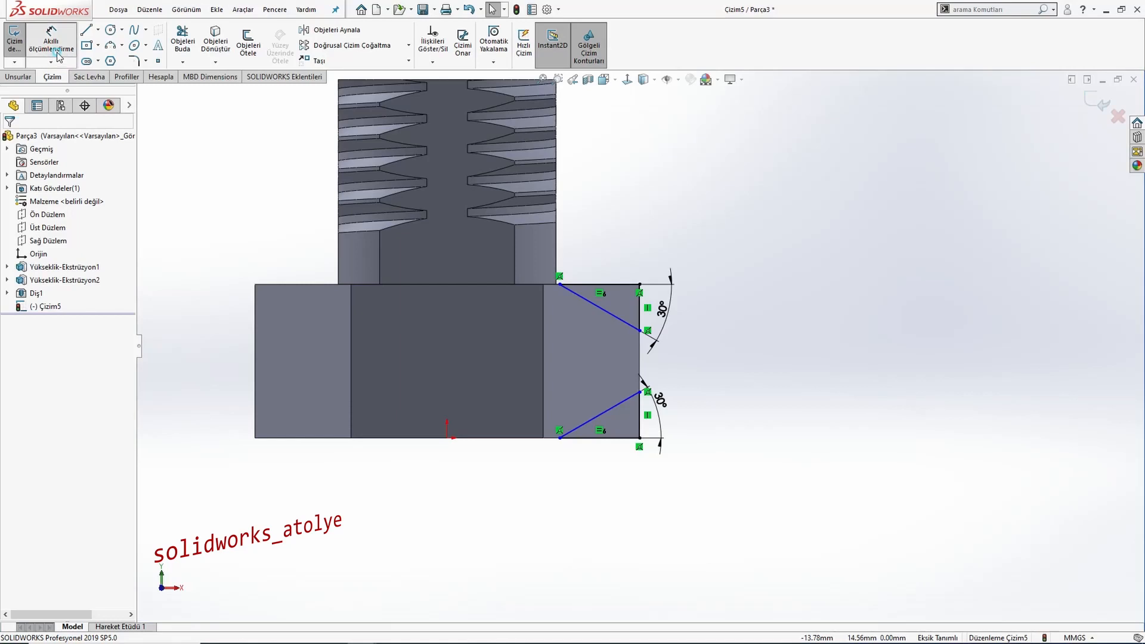
left_click(559, 439)
left_click(449, 439)
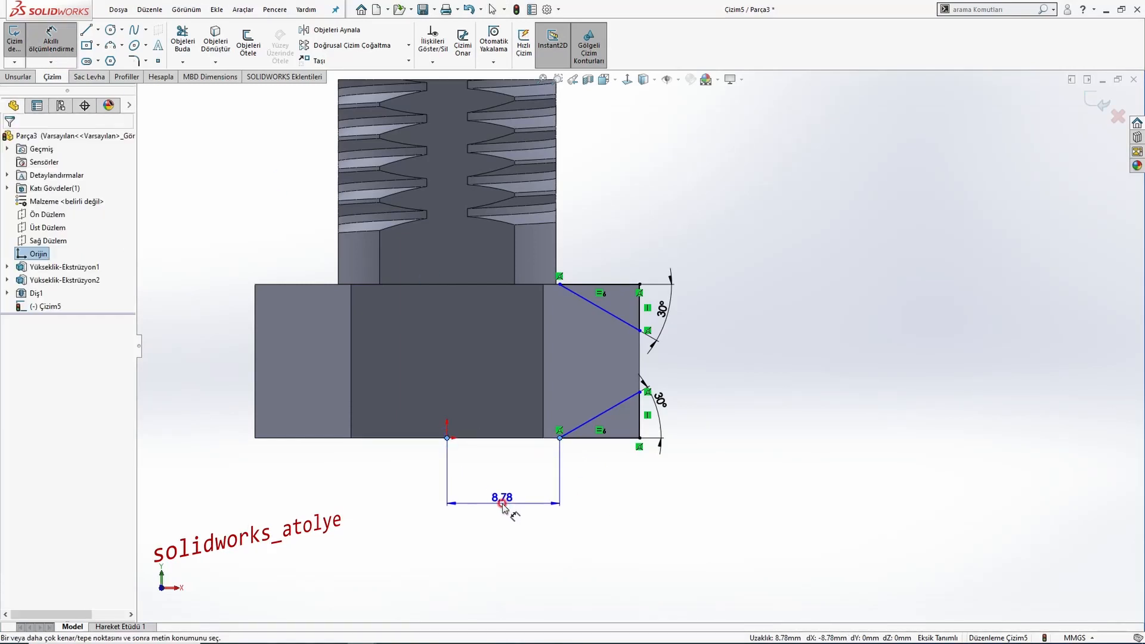
left_click(501, 502)
type("13")
key("Return")
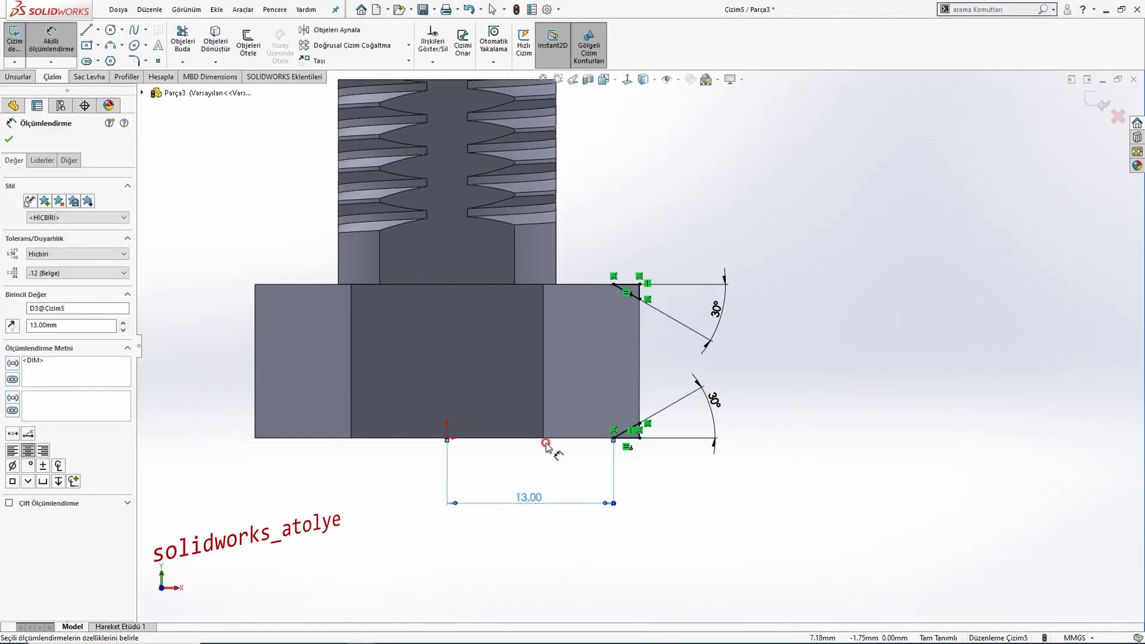
key("Escape")
scroll(576, 362, "down", 1)
scroll(649, 301, "up", 3)
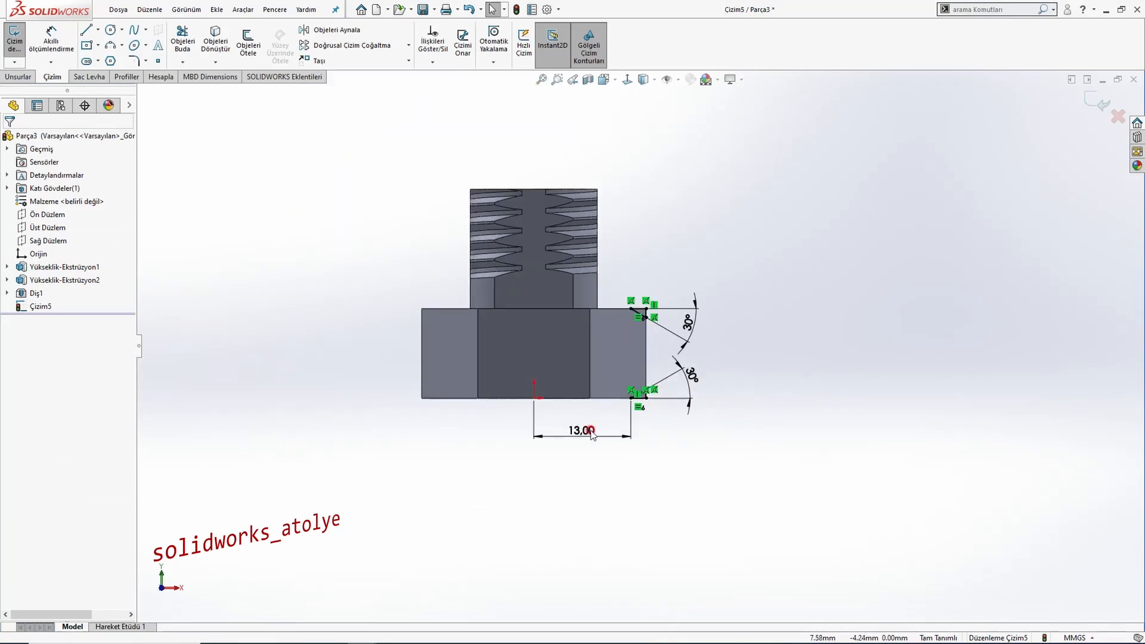
Step: Draw a vertical centerline from the origin downward below the head as the revolve axis
left_click(97, 30)
left_click(104, 57)
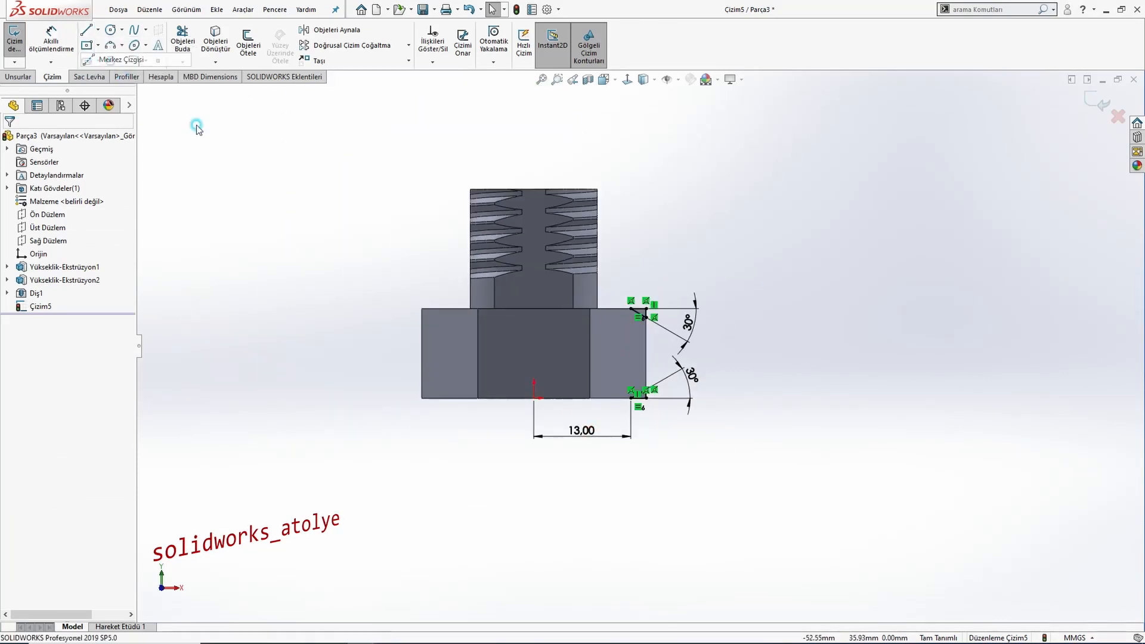
left_click_drag(534, 398, 534, 537)
key("Escape")
scroll(611, 465, "up", 1)
scroll(611, 465, "down", 2)
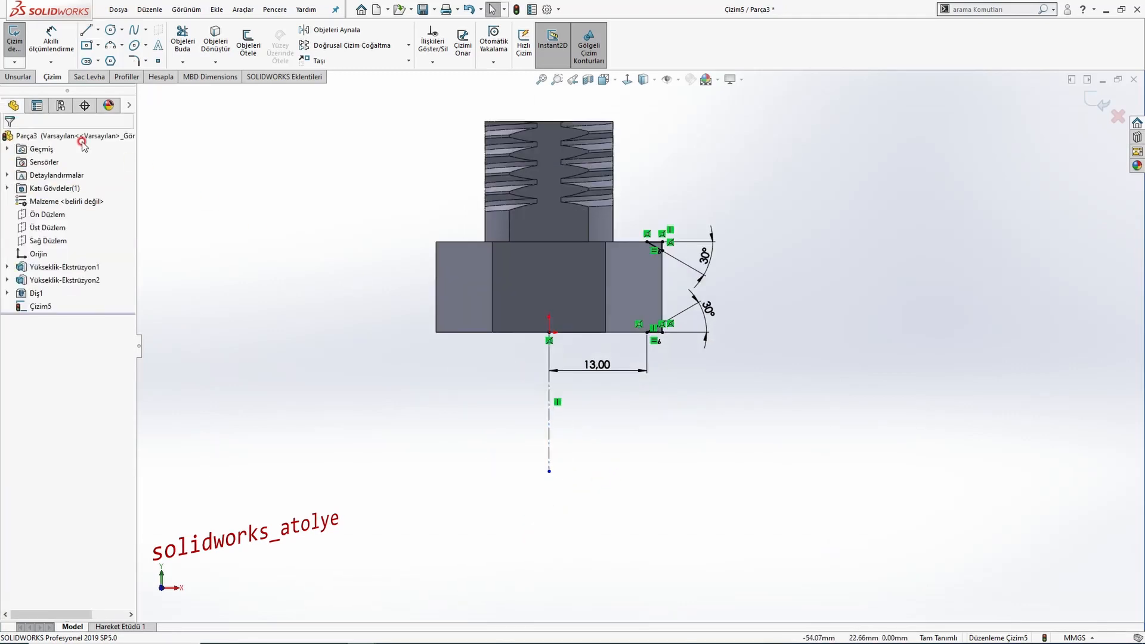
Step: Revolve-cut both corner triangles 360° around the centerline to chamfer the hexagonal head, and inspect the result from several views
left_click(19, 77)
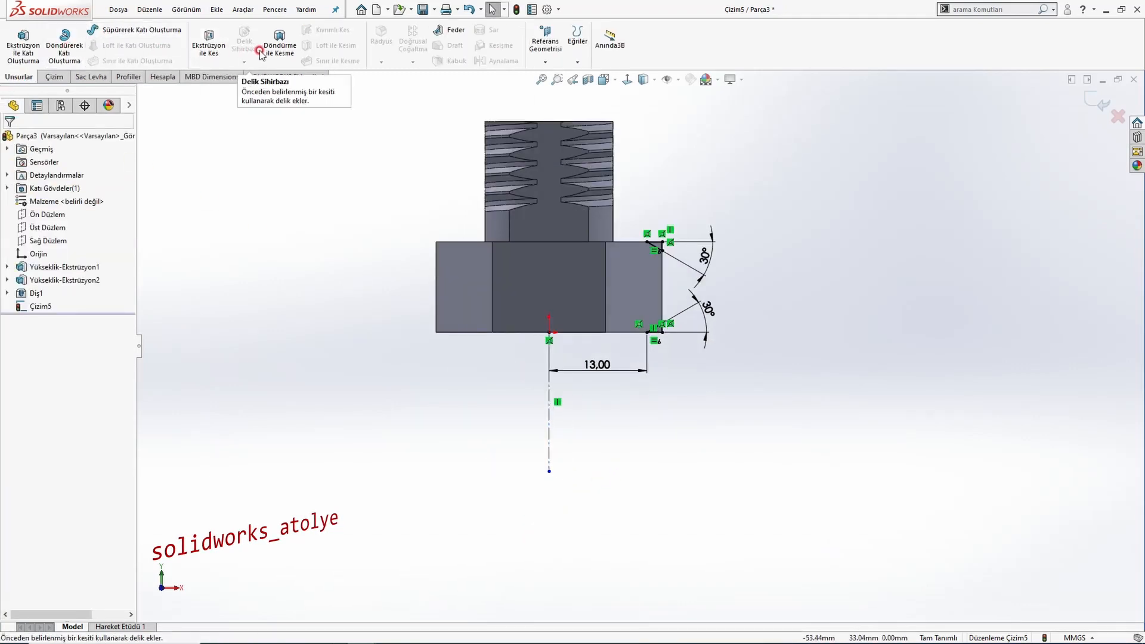
left_click(280, 41)
middle_click_drag(459, 276, 456, 330)
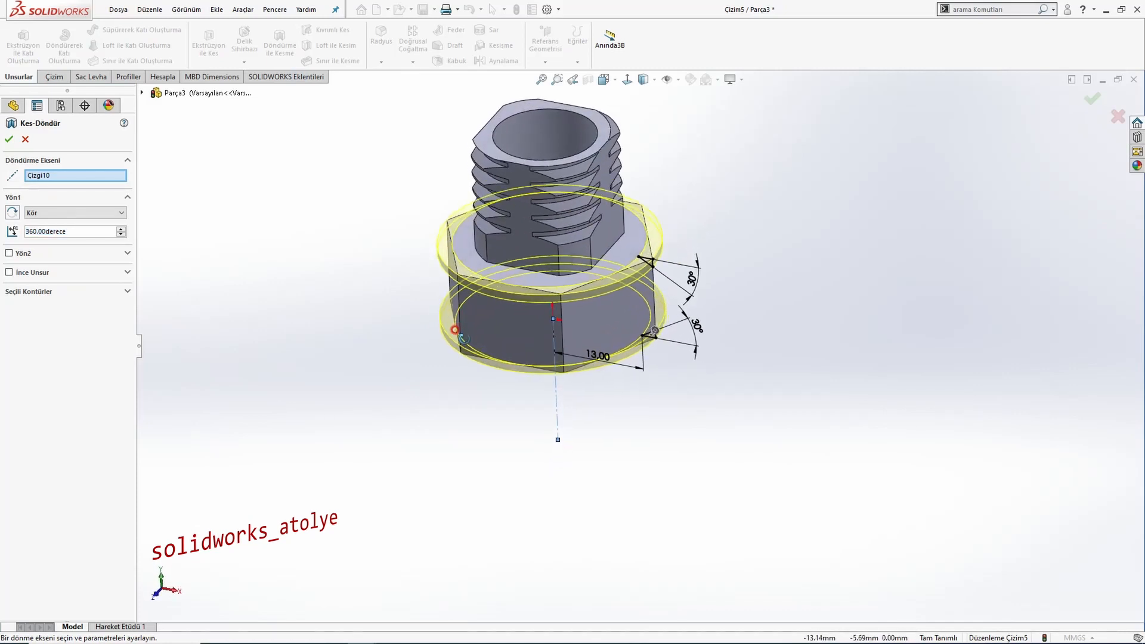
scroll(652, 245, "down", 1)
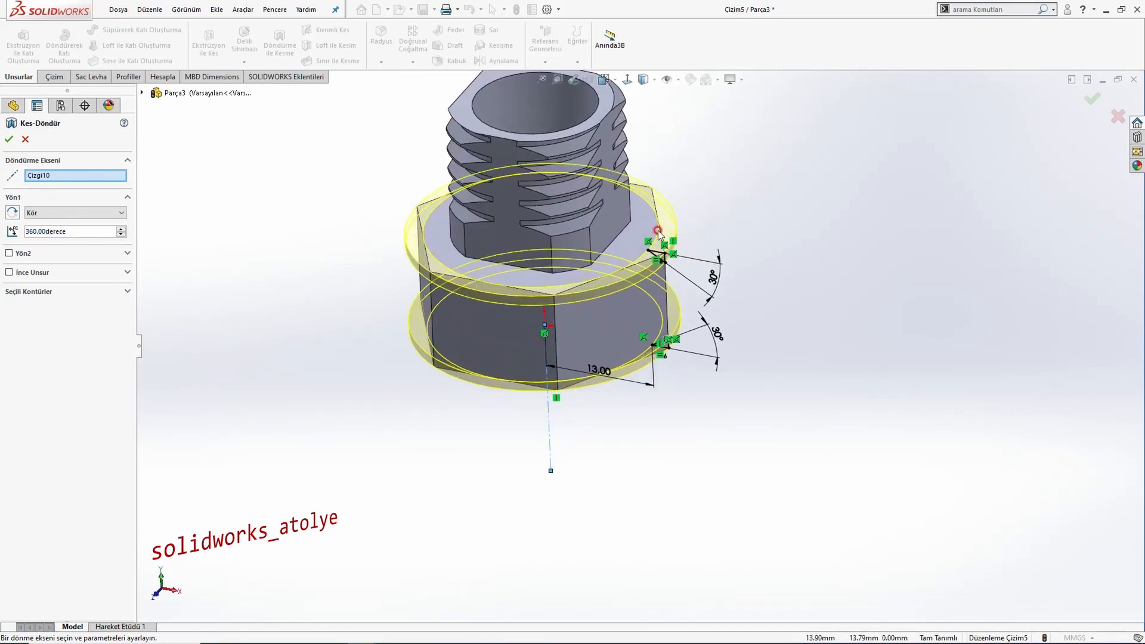
left_click(9, 140)
middle_click_drag(650, 358, 657, 223)
key("ctrl+5")
key("ctrl+1")
key("ctrl+7")
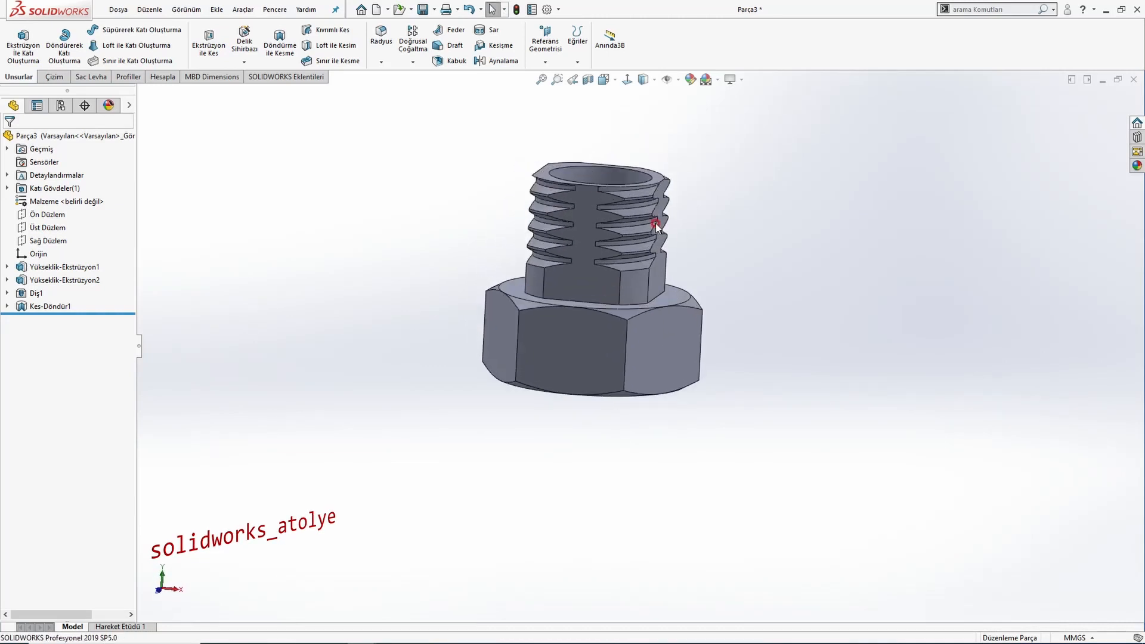
Step: Check the material requirement in the Örnek181 drawing and assign AISI 304 from the steel category to the part
key("alt+Tab")
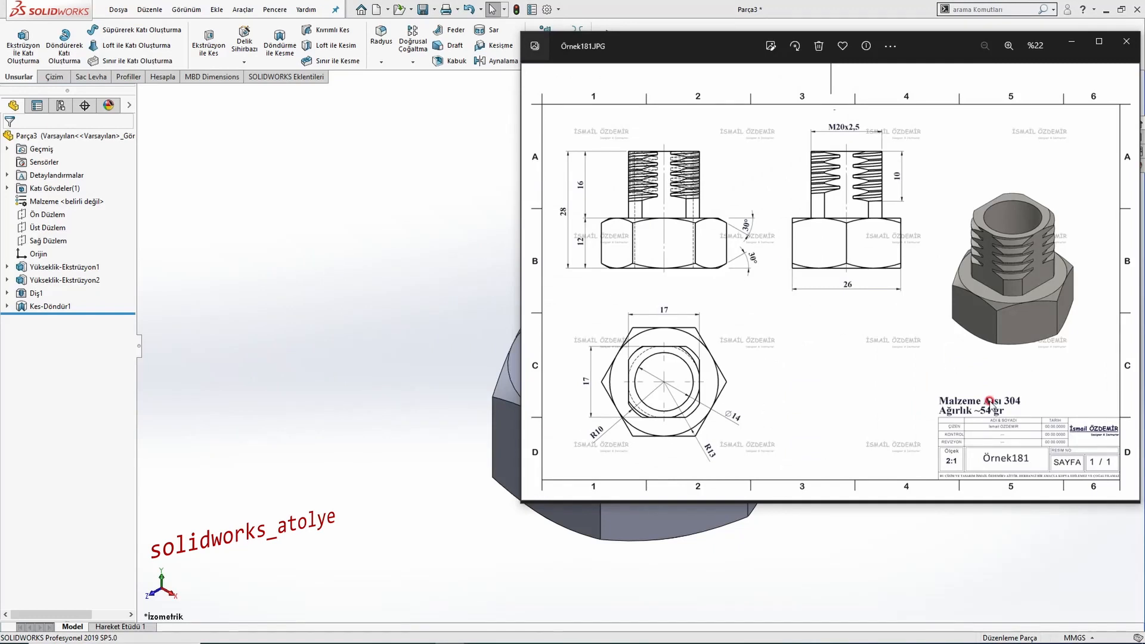
left_click(411, 294)
scroll(714, 349, "up", 1)
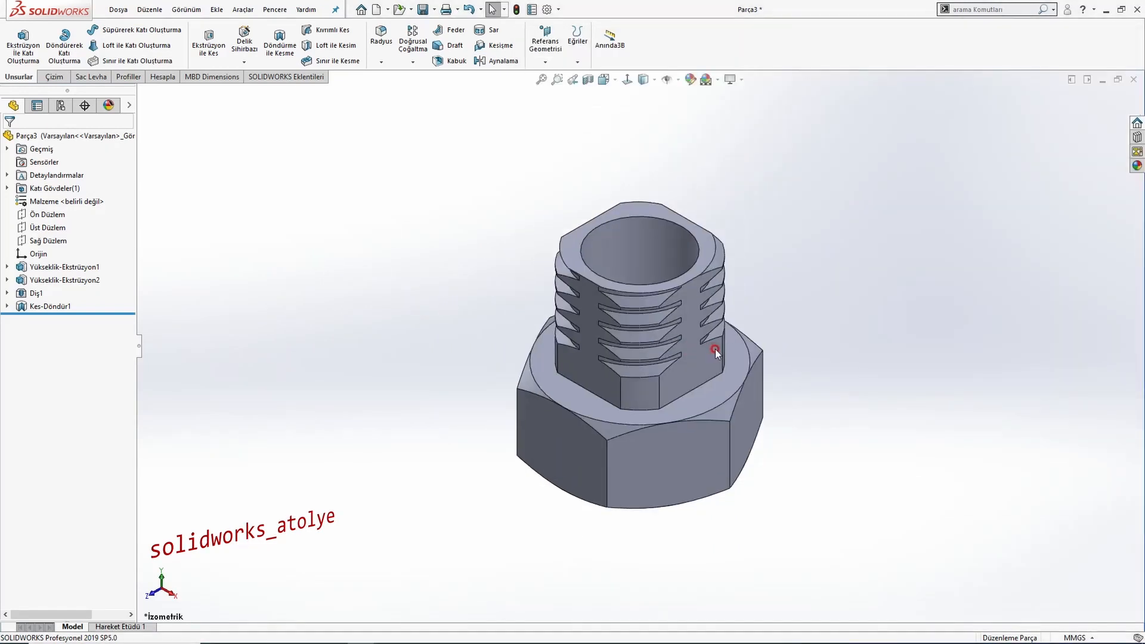
scroll(715, 349, "down", 2)
scroll(411, 237, "up", 1)
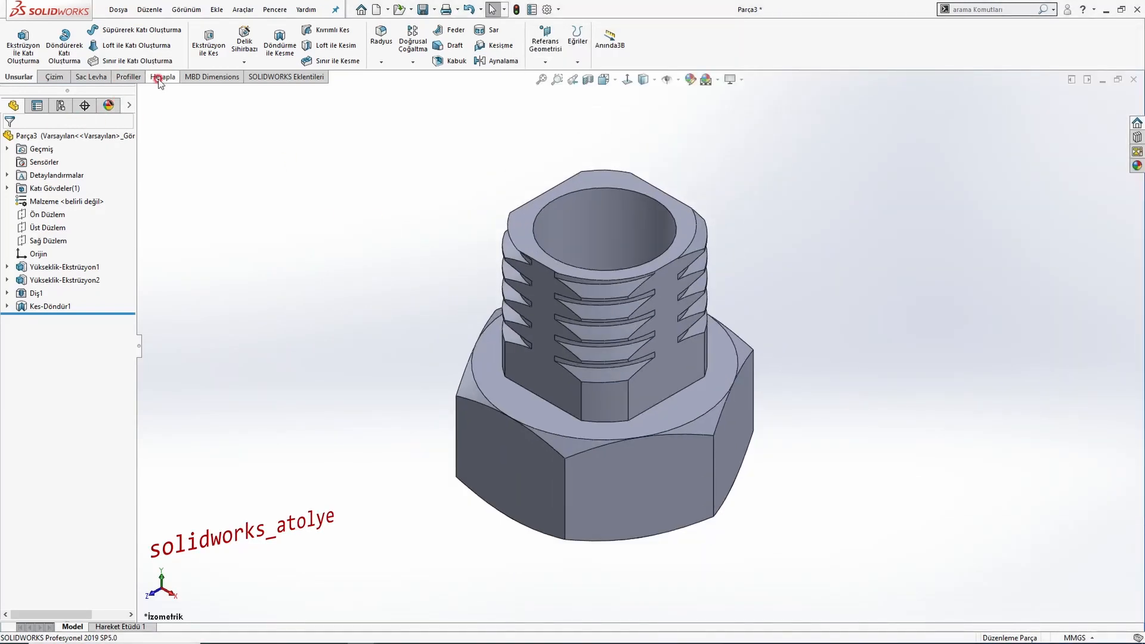
right_click(51, 203)
left_click(80, 209)
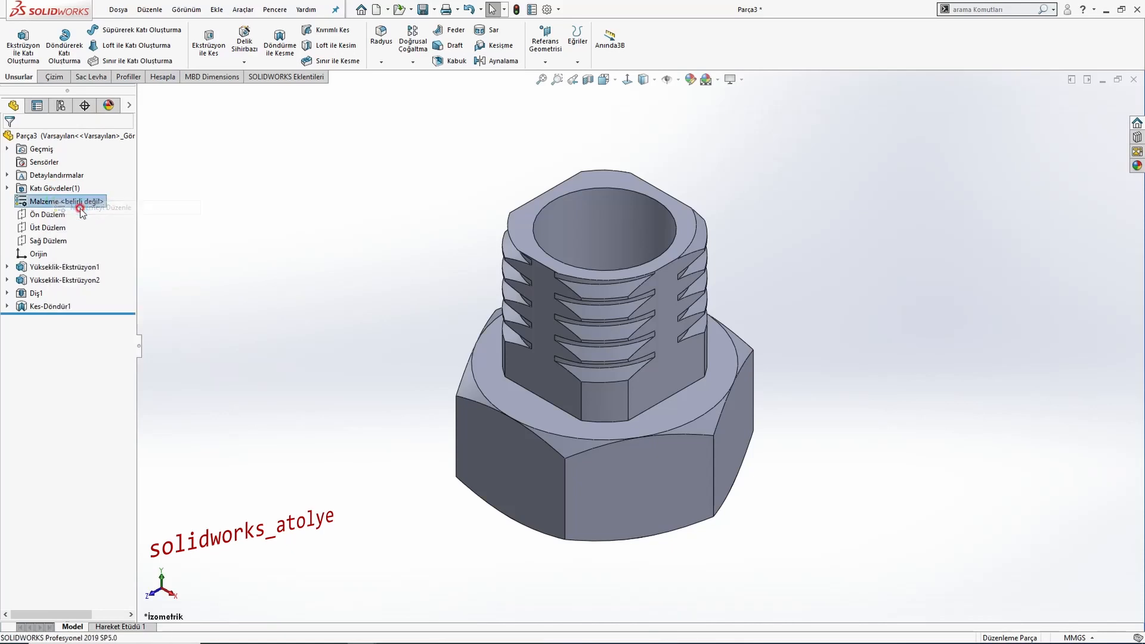
left_click(338, 305)
left_click(387, 302)
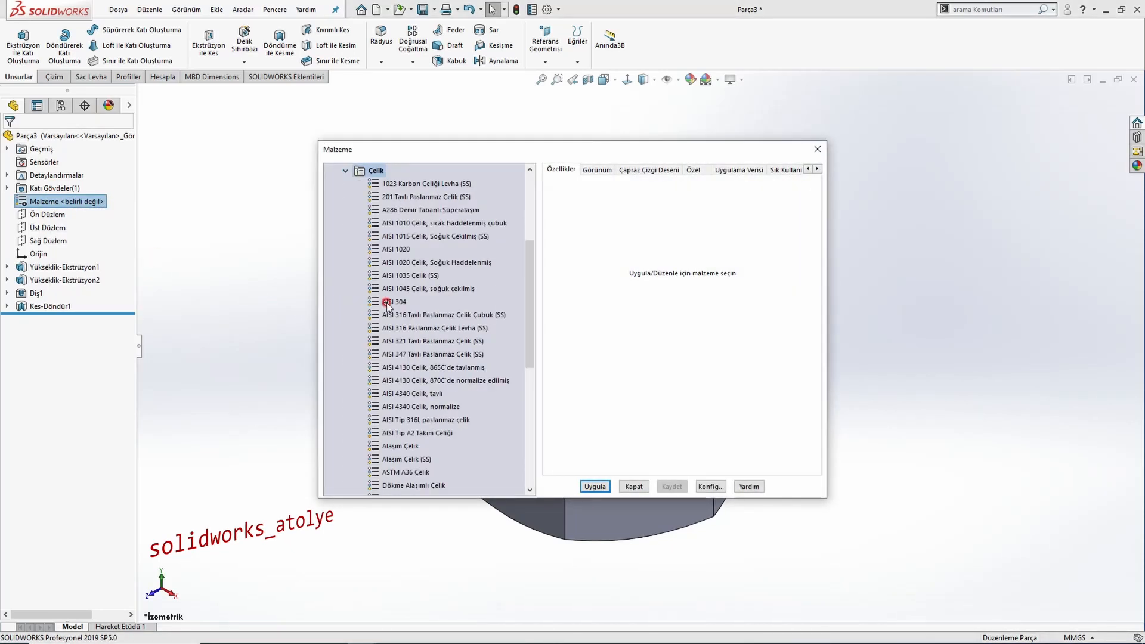
left_click(596, 487)
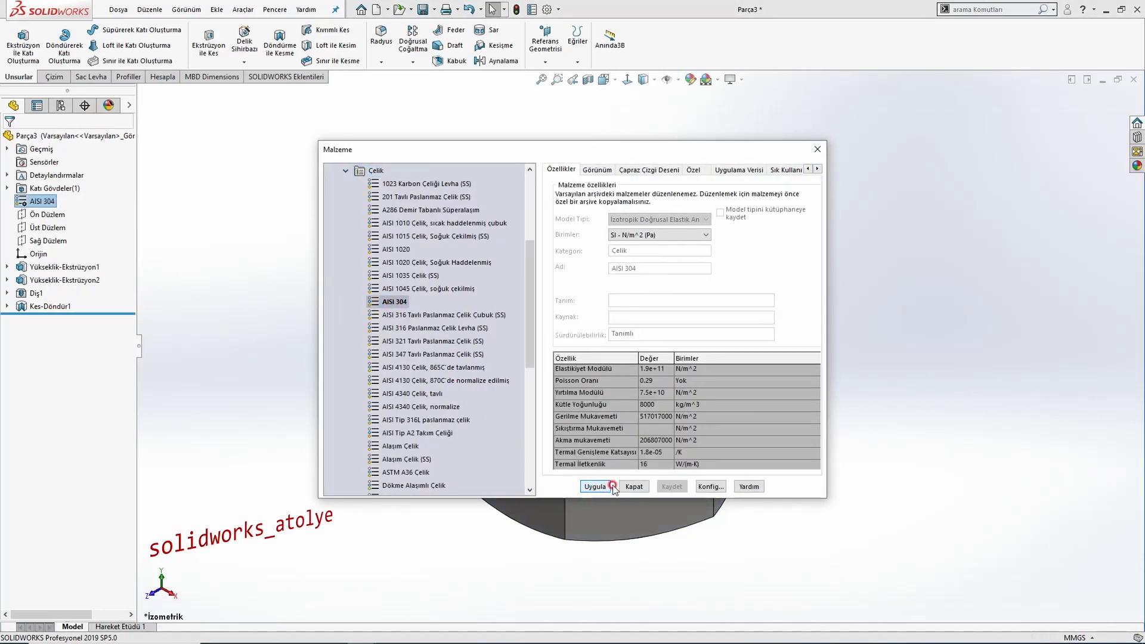
left_click(633, 487)
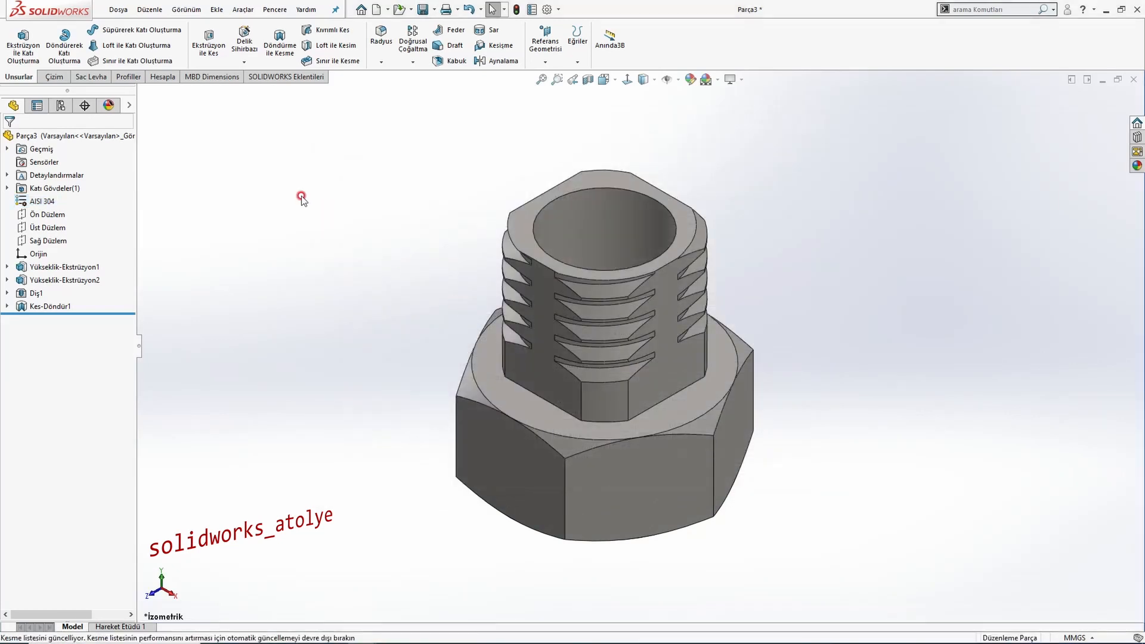
Step: Evaluate the part's mass properties and compare its mass with the weight given in the reference drawing, then close the results
left_click(162, 77)
left_click(154, 45)
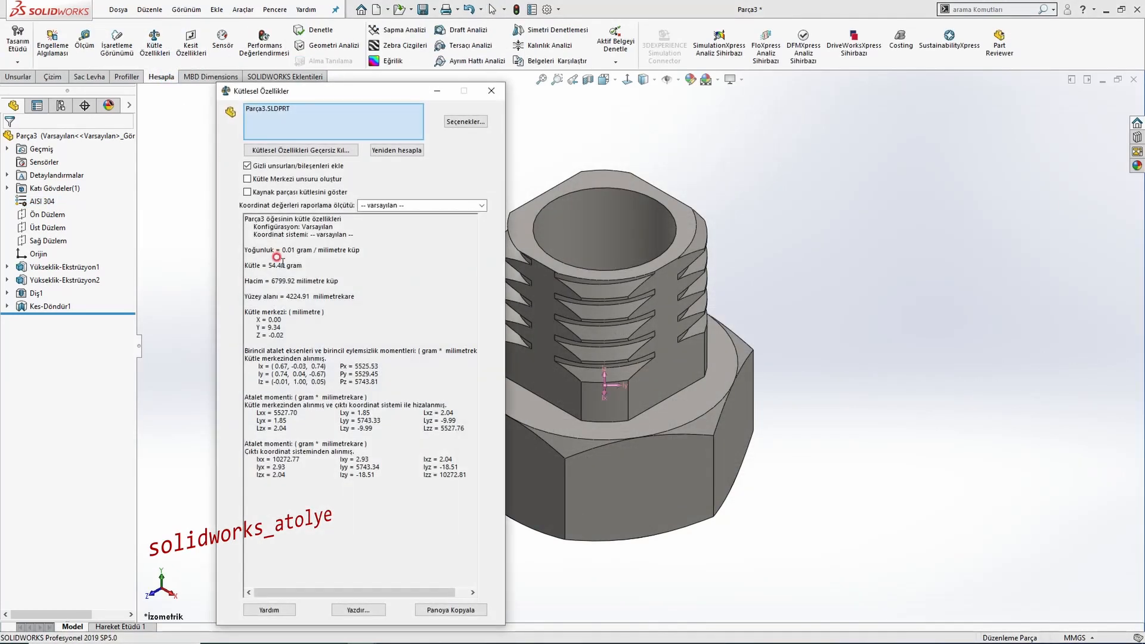
key("alt+Tab")
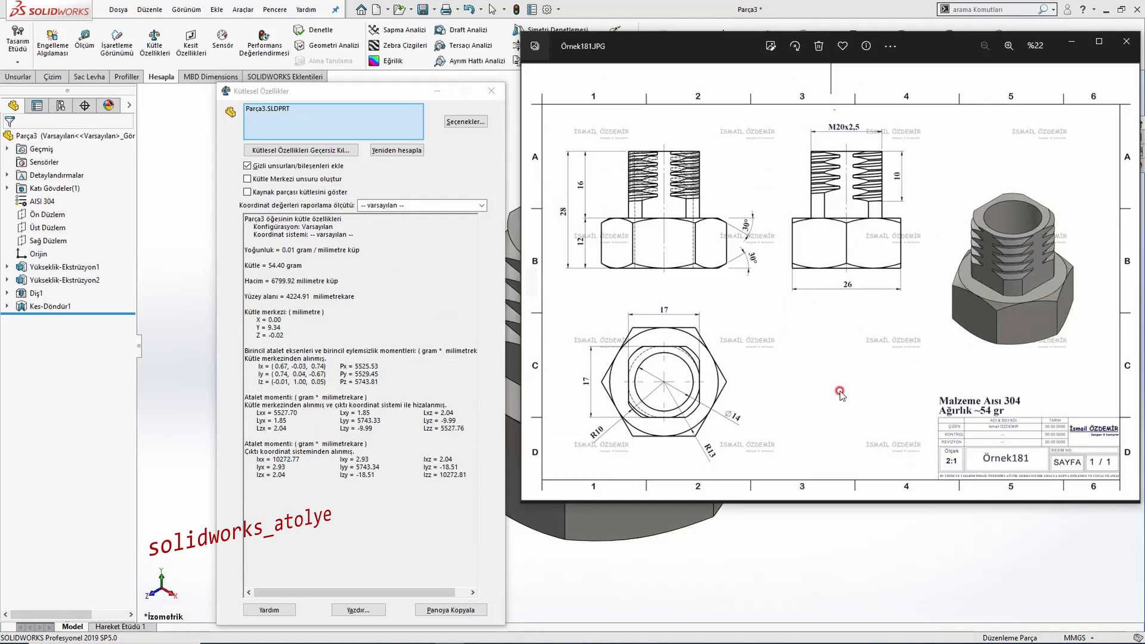
left_click(456, 96)
left_click(491, 91)
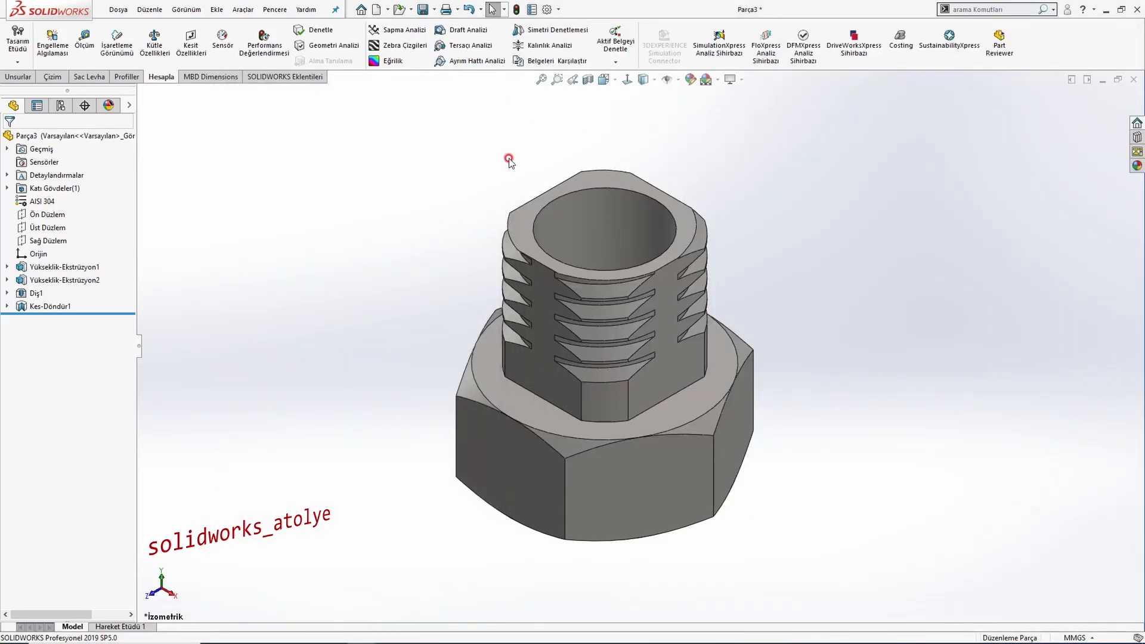